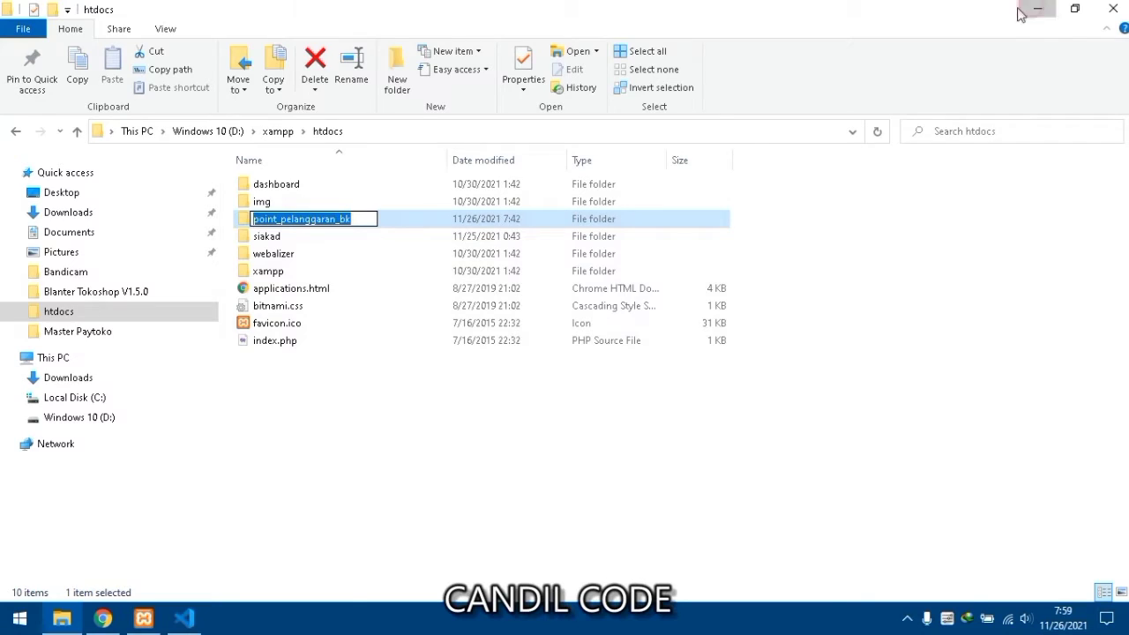
- Minimize File Explorer once it shows the point_pelanggaran_bk folder in D:\xampp\htdocs
click(1030, 10)
- Load localhost/point_pelanggaran_bk in Chrome to bring up the teacher login page
click(461, 15)
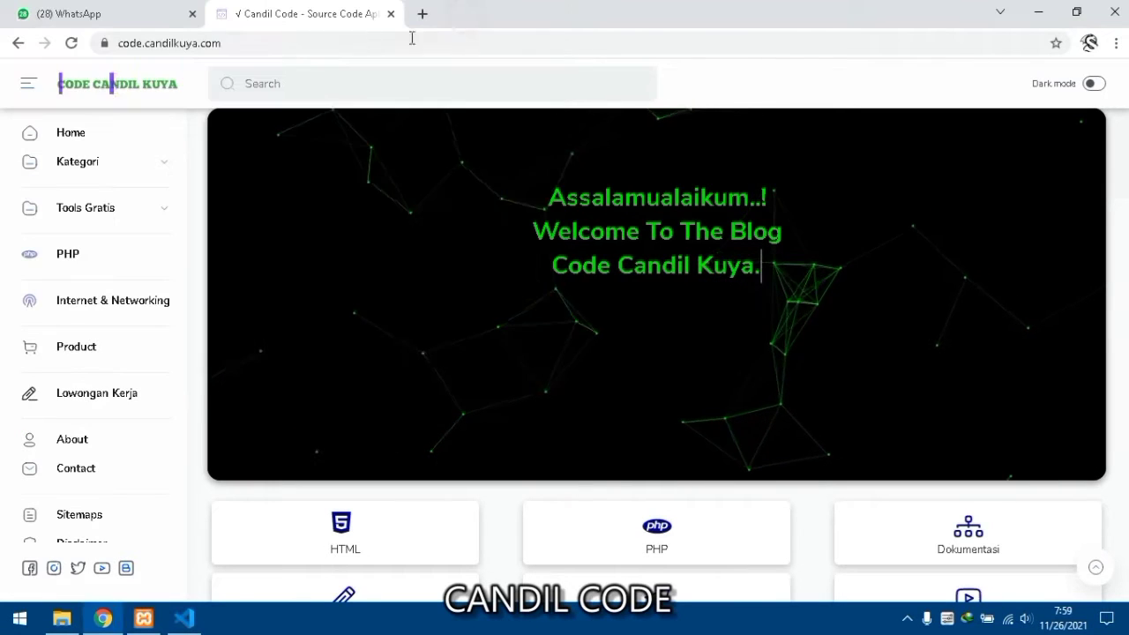
click(367, 43)
text(loc)
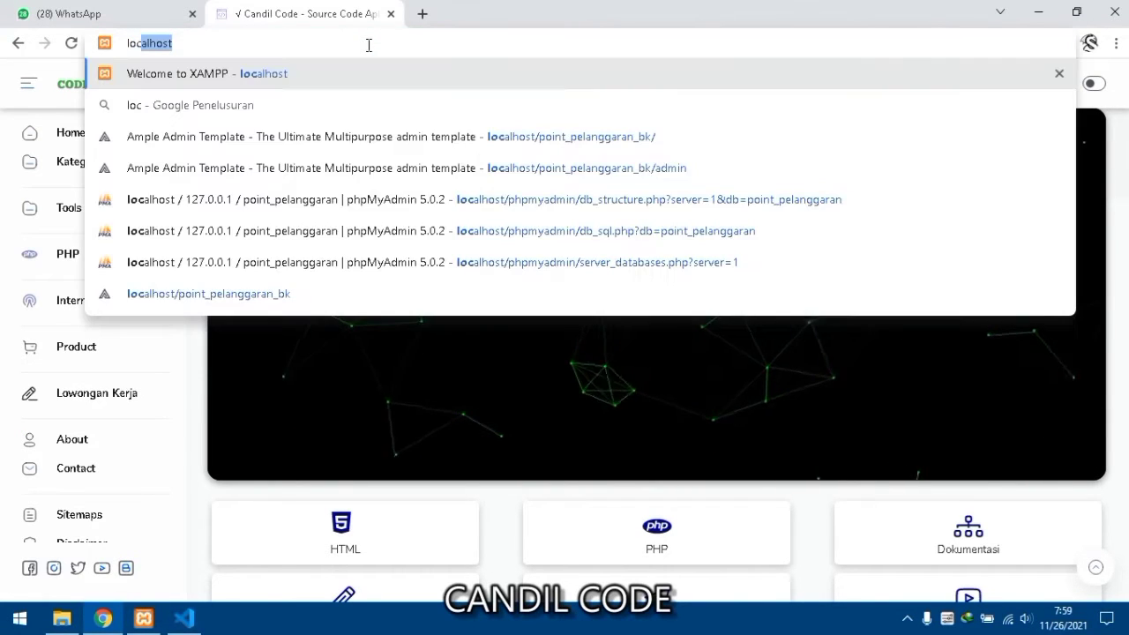
text(alhost/point_pelanggaran_bk)
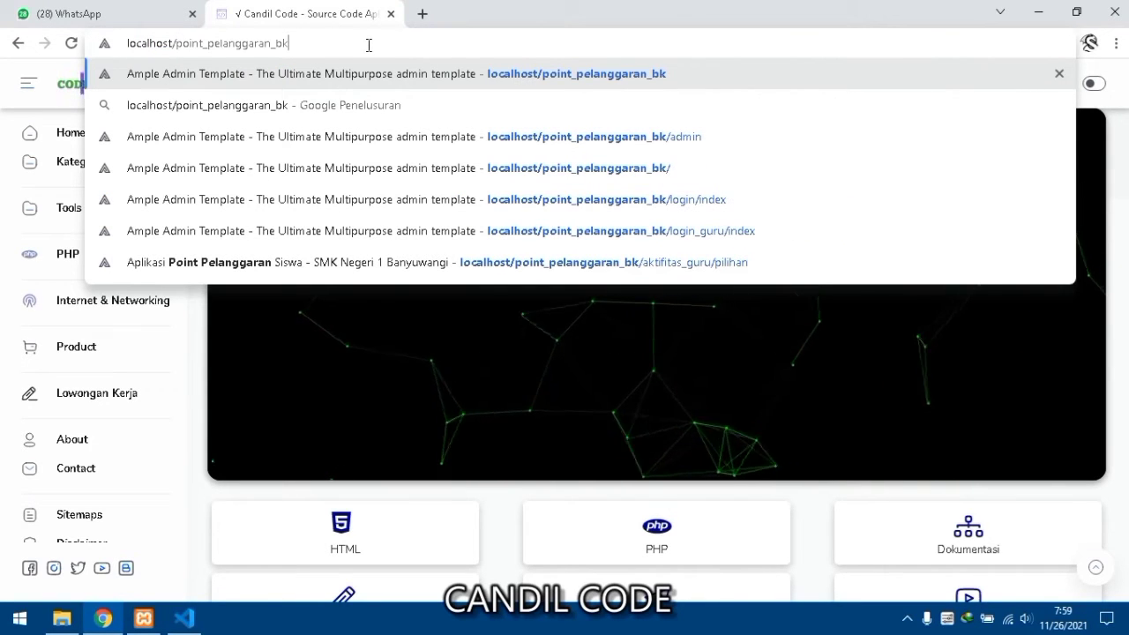
key(Return)
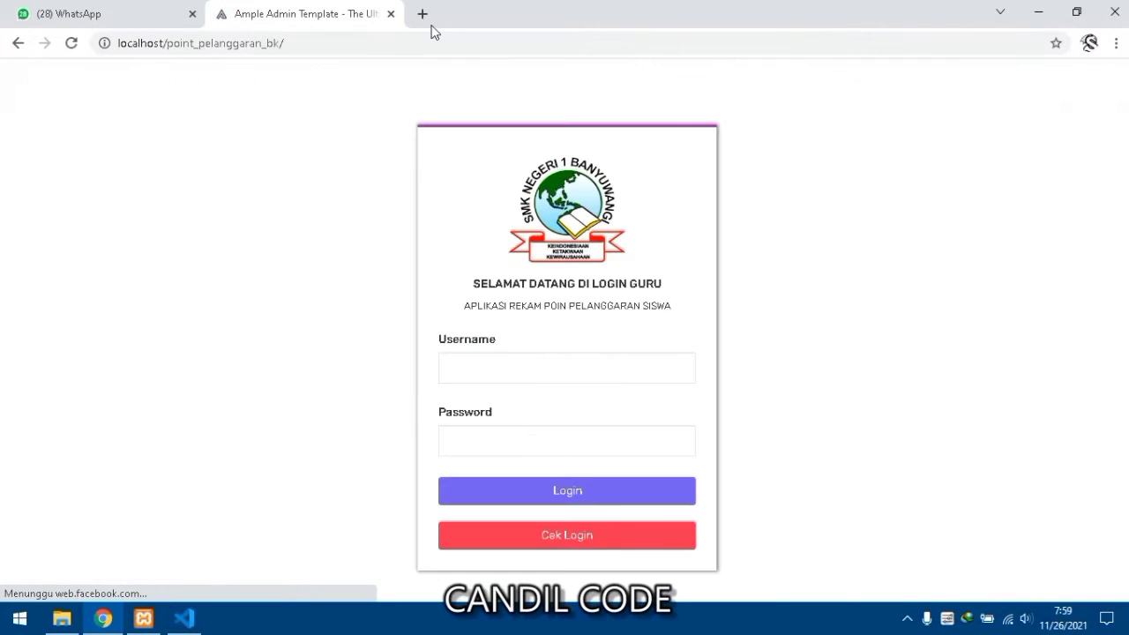
- Append 'admin' to the URL to reach the admin login page
click(300, 44)
click(348, 38)
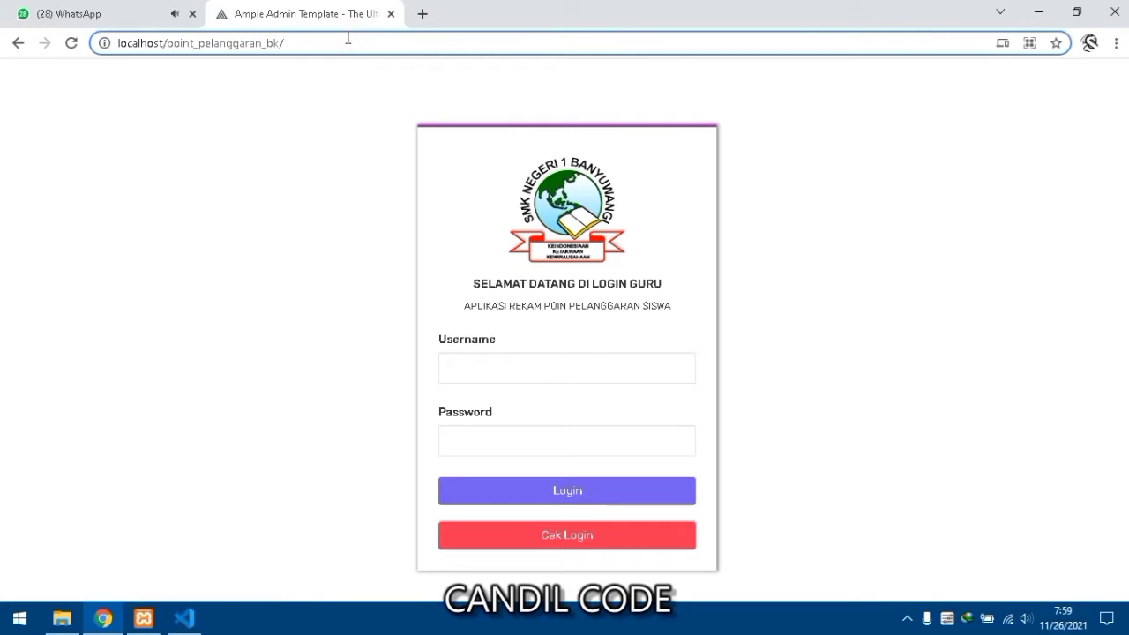
text(admin)
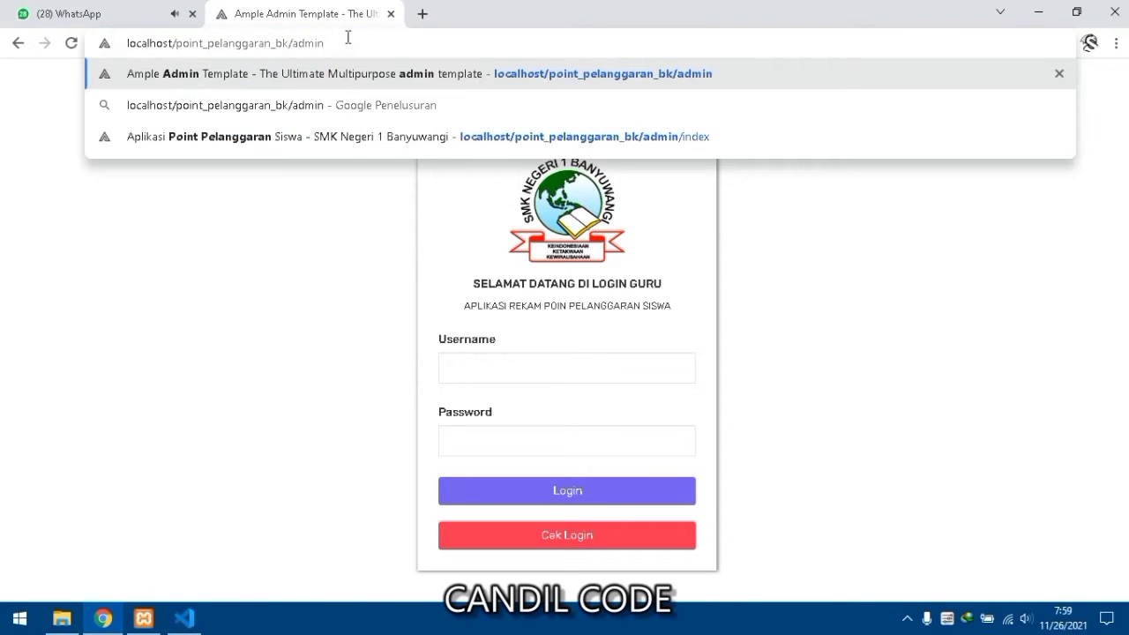
key(Return)
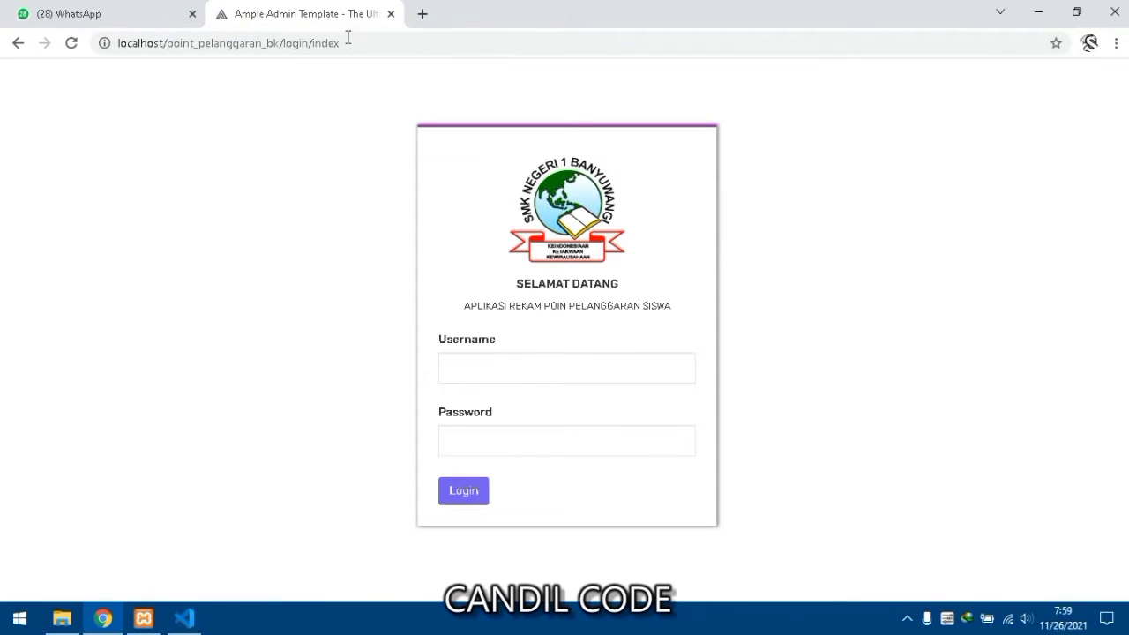
- Sign in with the admin username and password, dismissing Chrome's breach warning and save-password prompt
click(455, 382)
text(ad)
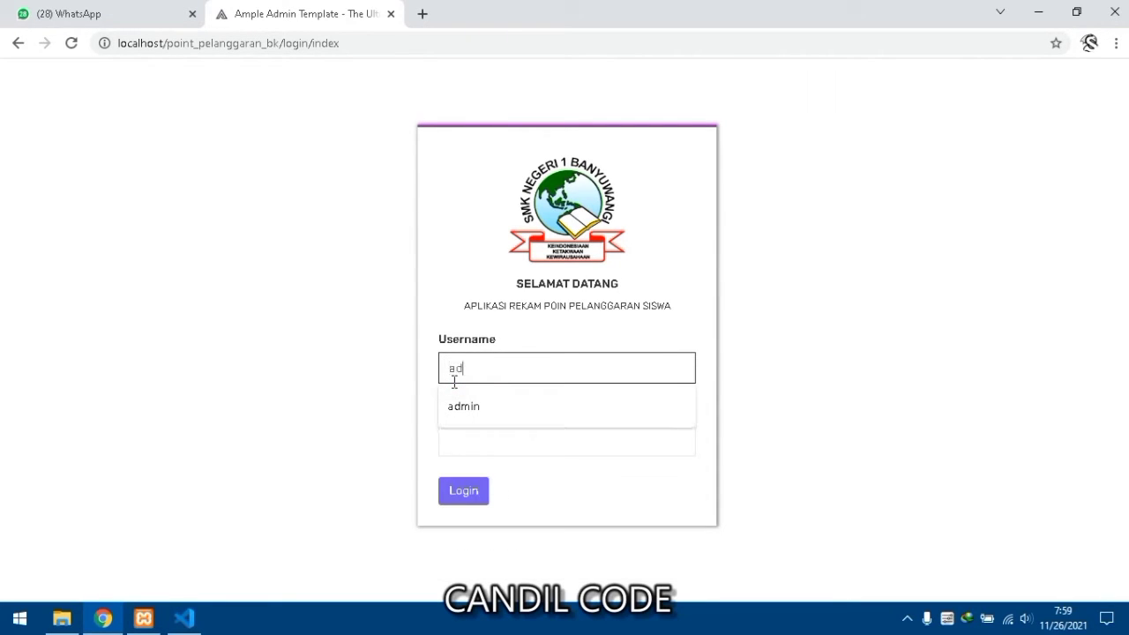
text(min)
key(Tab)
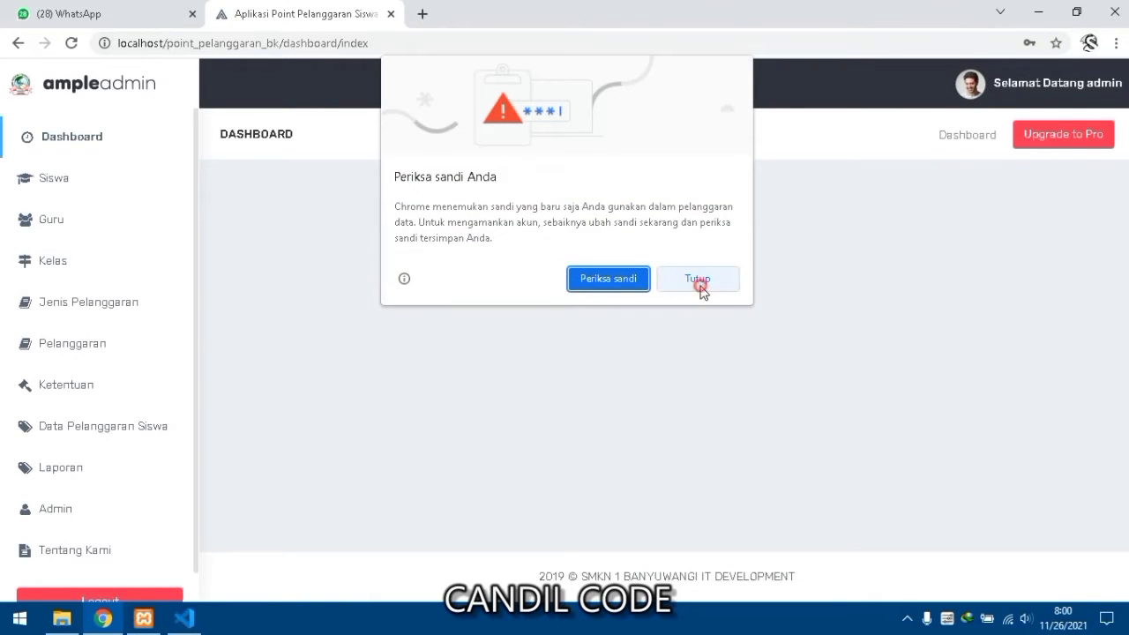
click(700, 280)
click(989, 276)
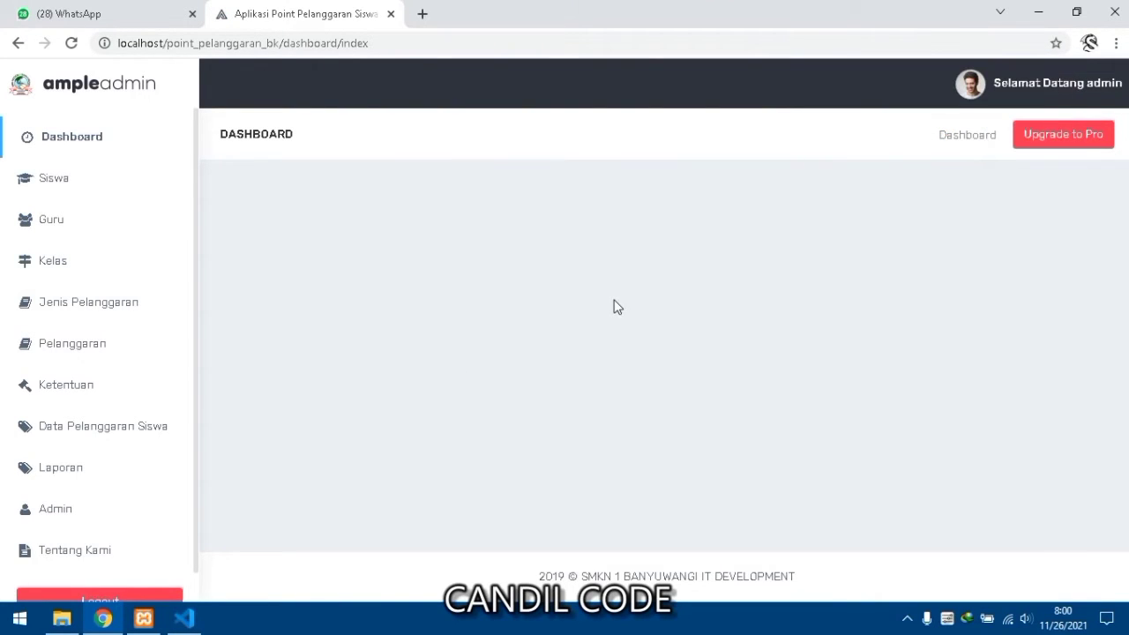
- Open the Siswa list and preview the add-student form's class choices without saving
click(95, 195)
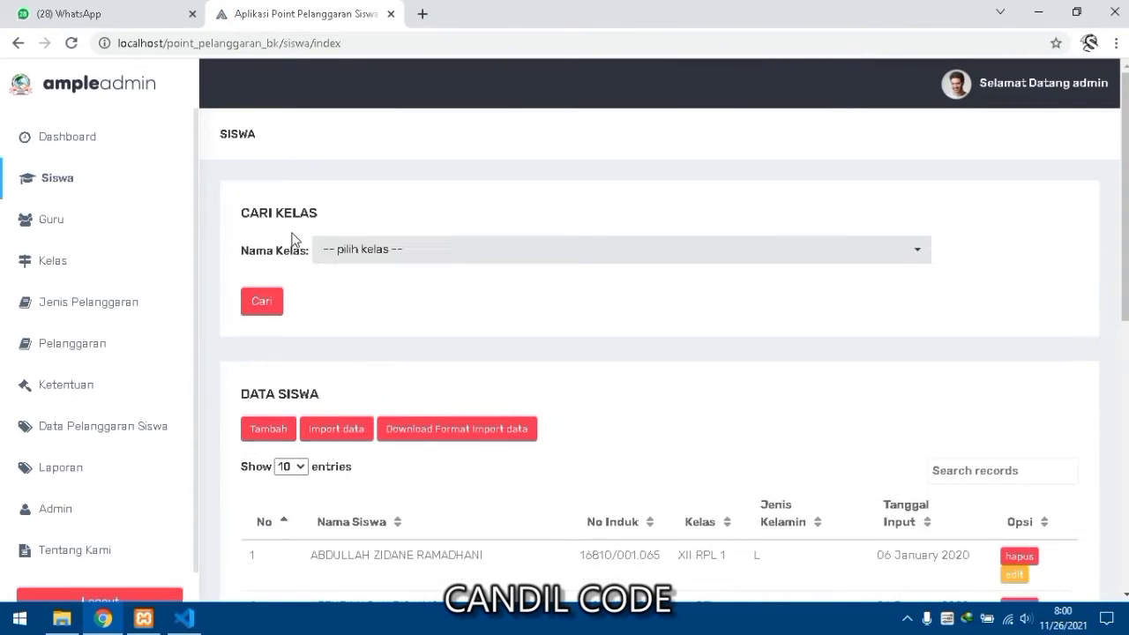
scroll(304, 247, down, 3)
scroll(282, 273, up, 1)
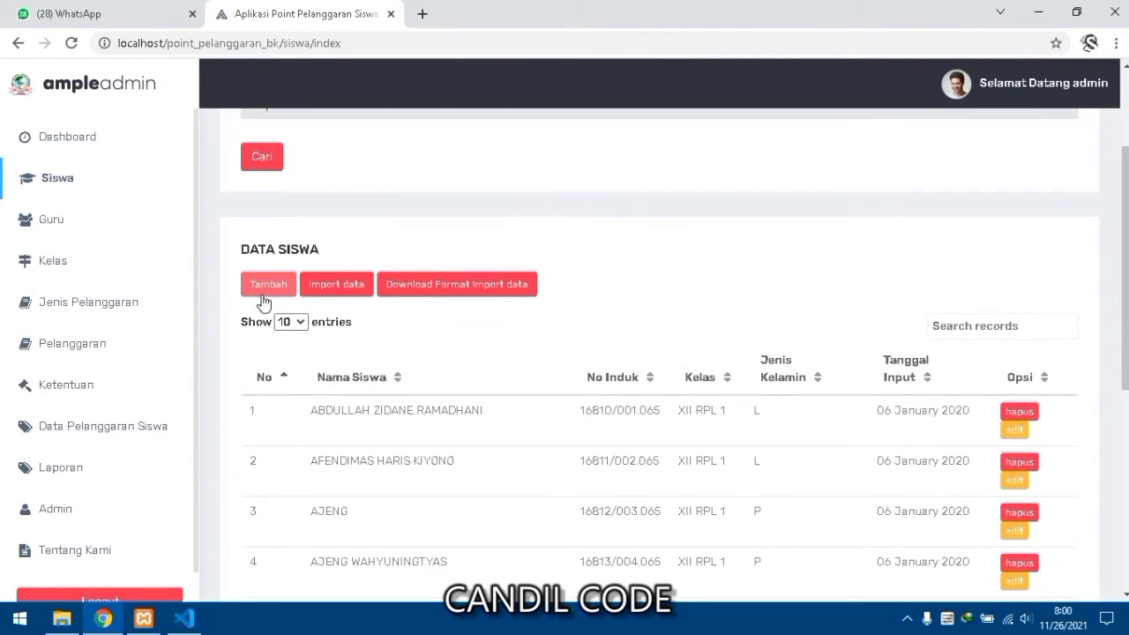
click(261, 295)
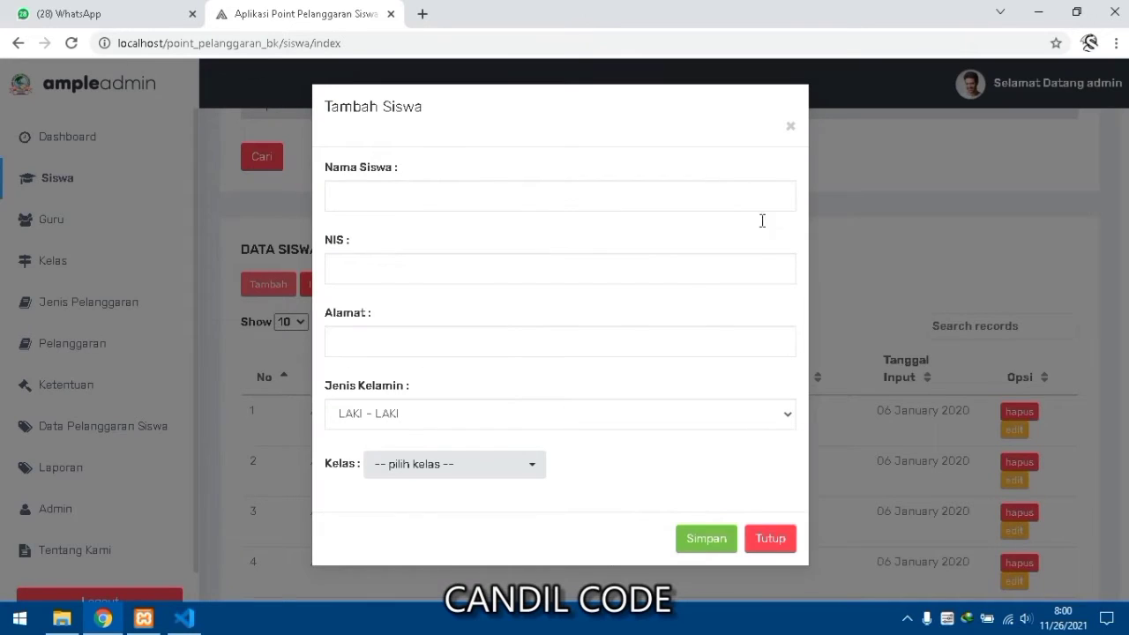
click(503, 465)
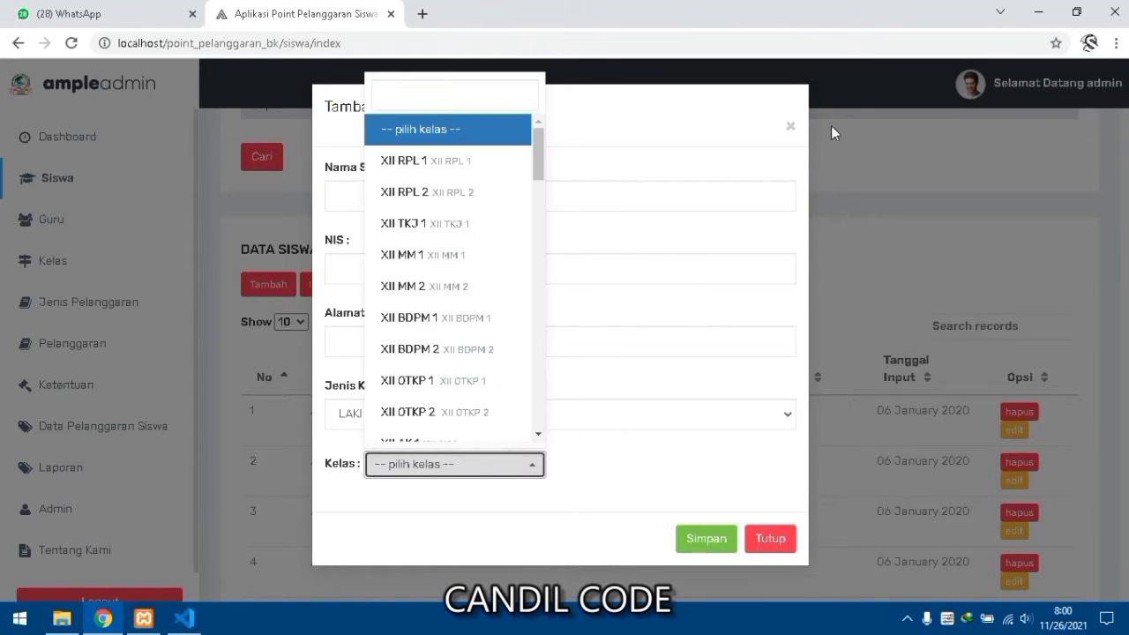
click(790, 128)
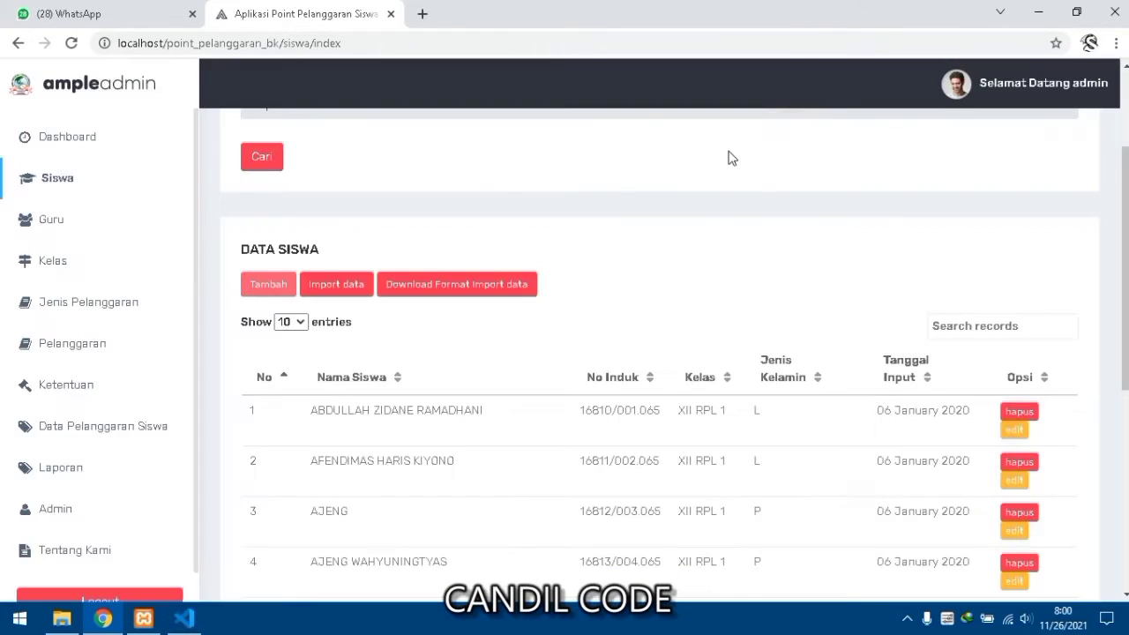
- Preview the student Import Data form's class choices, close it, then open the Guru page
click(357, 294)
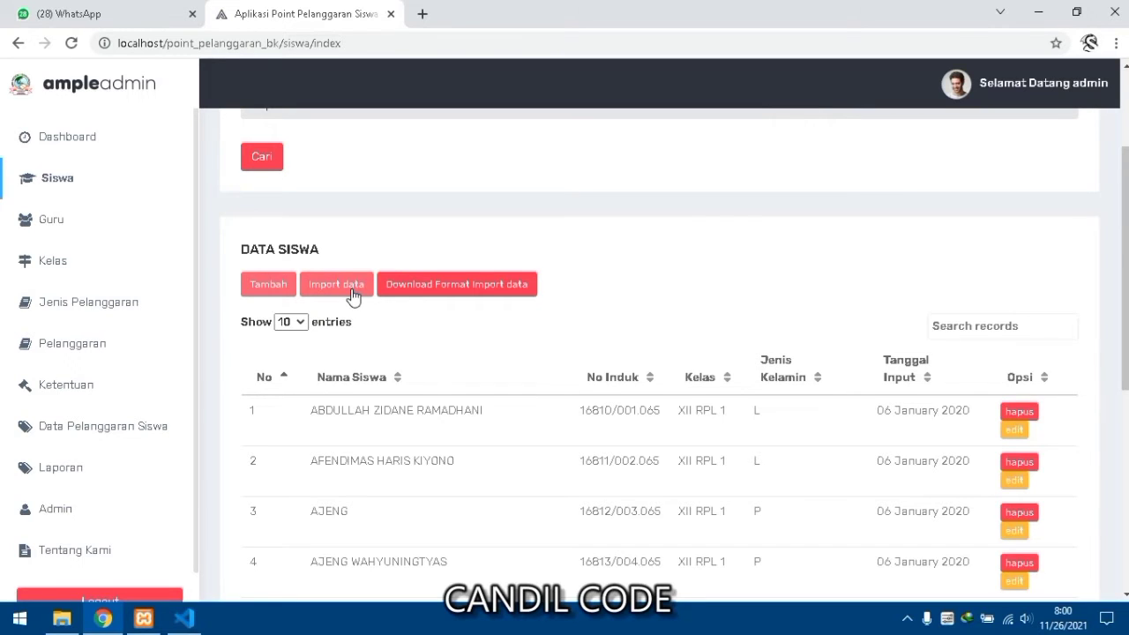
click(353, 295)
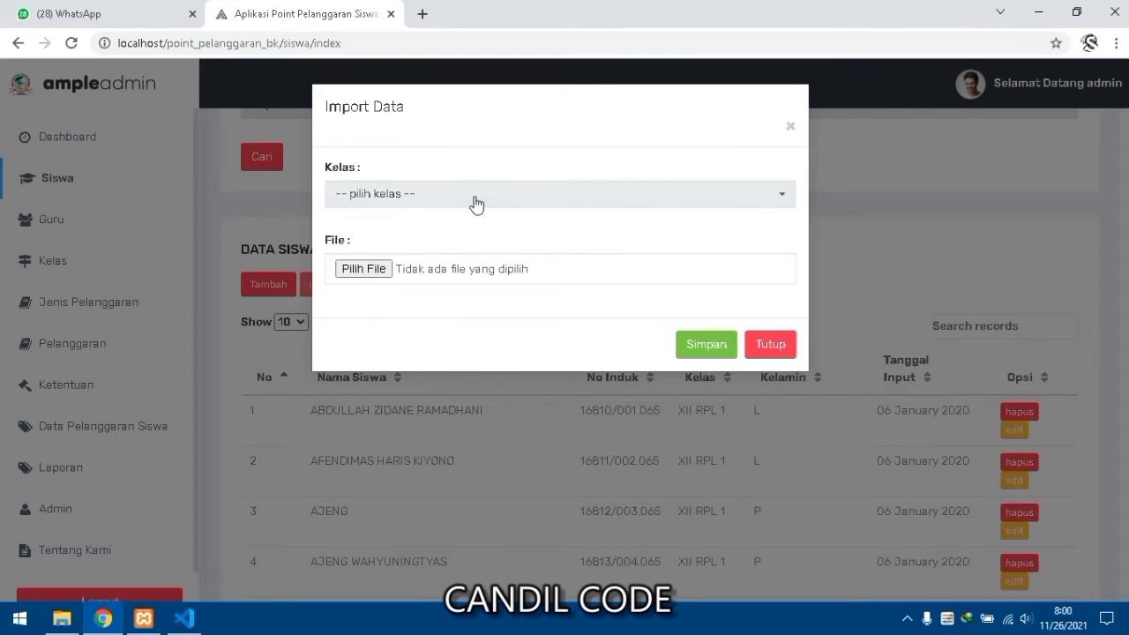
click(473, 199)
click(756, 130)
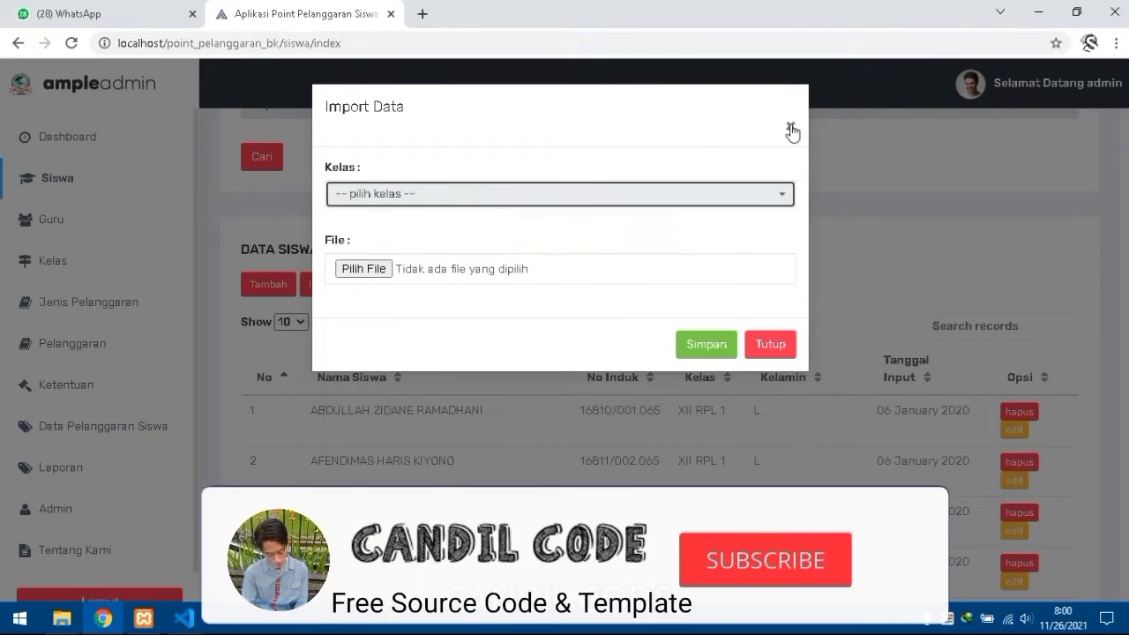
click(791, 126)
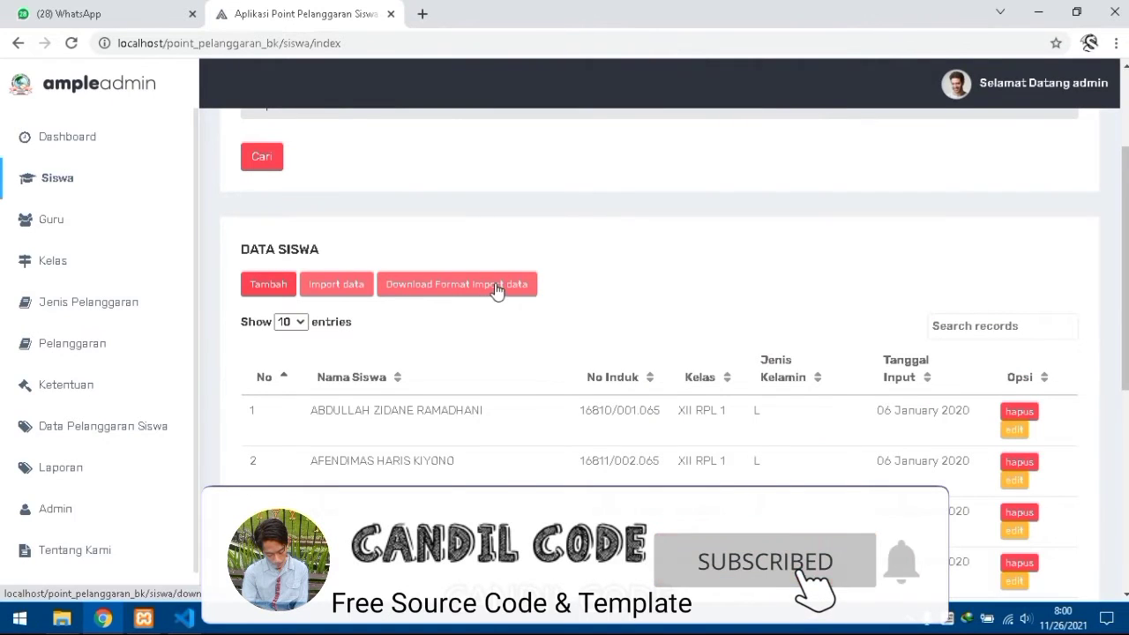
scroll(472, 362, down, 2)
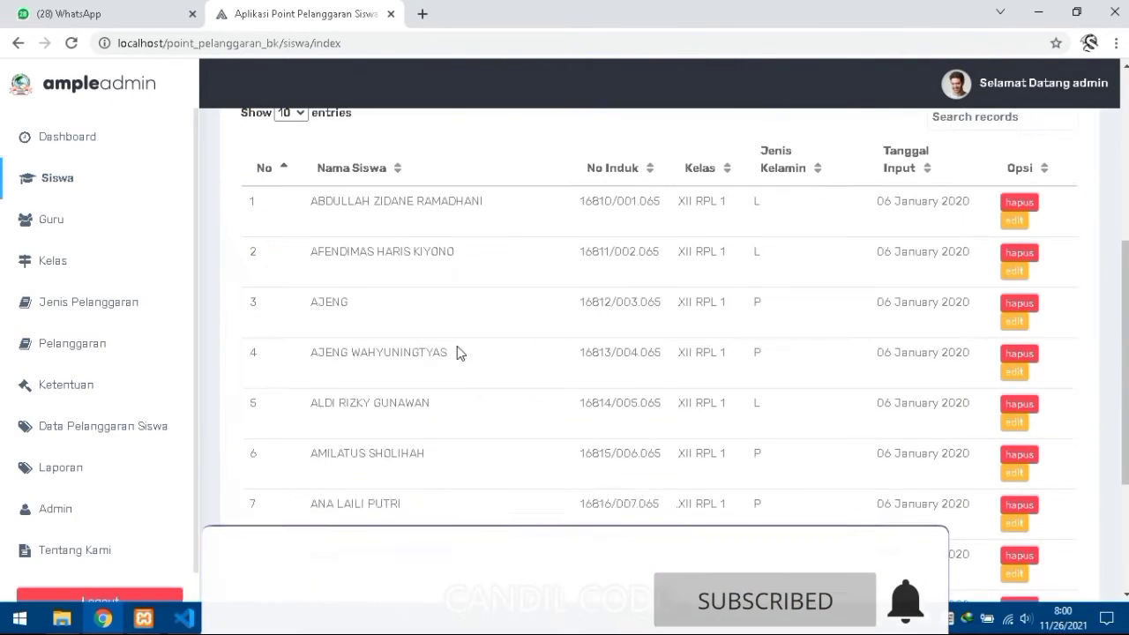
scroll(459, 350, up, 2)
click(113, 229)
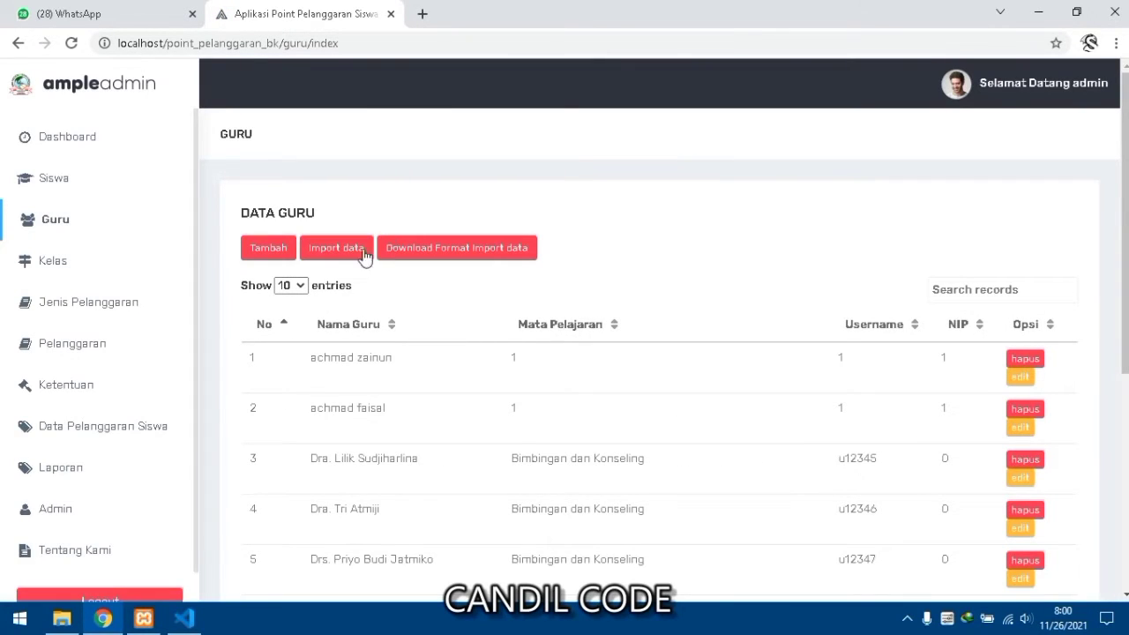
- Preview the add-teacher form unsaved, browse the Kelas page, then open Jenis Pelanggaran
scroll(318, 309, down, 1)
click(266, 167)
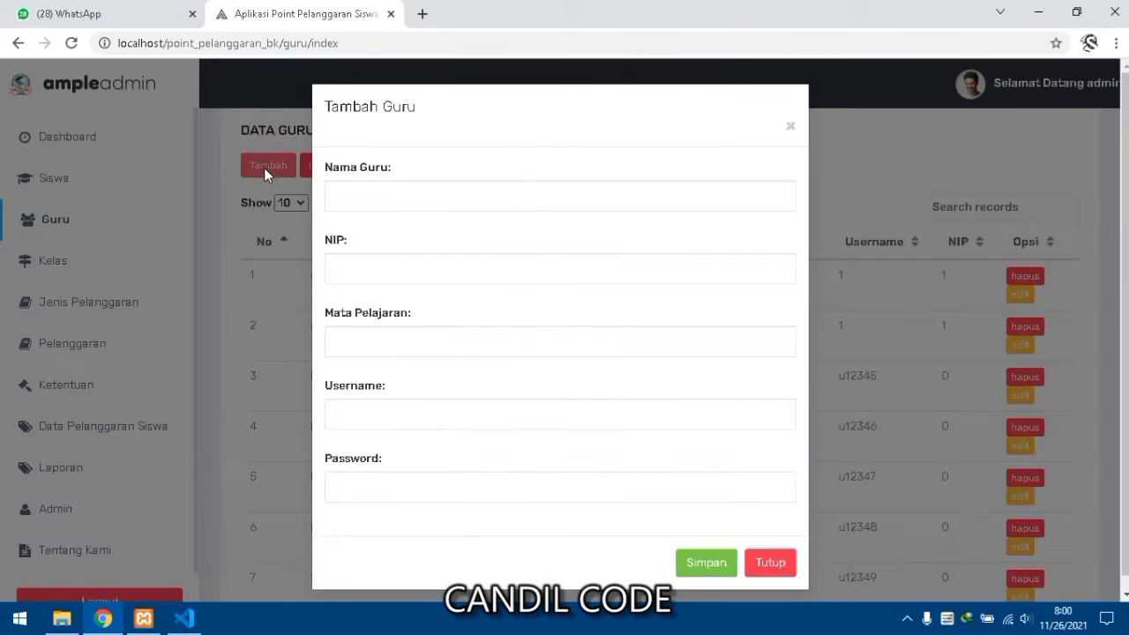
click(787, 130)
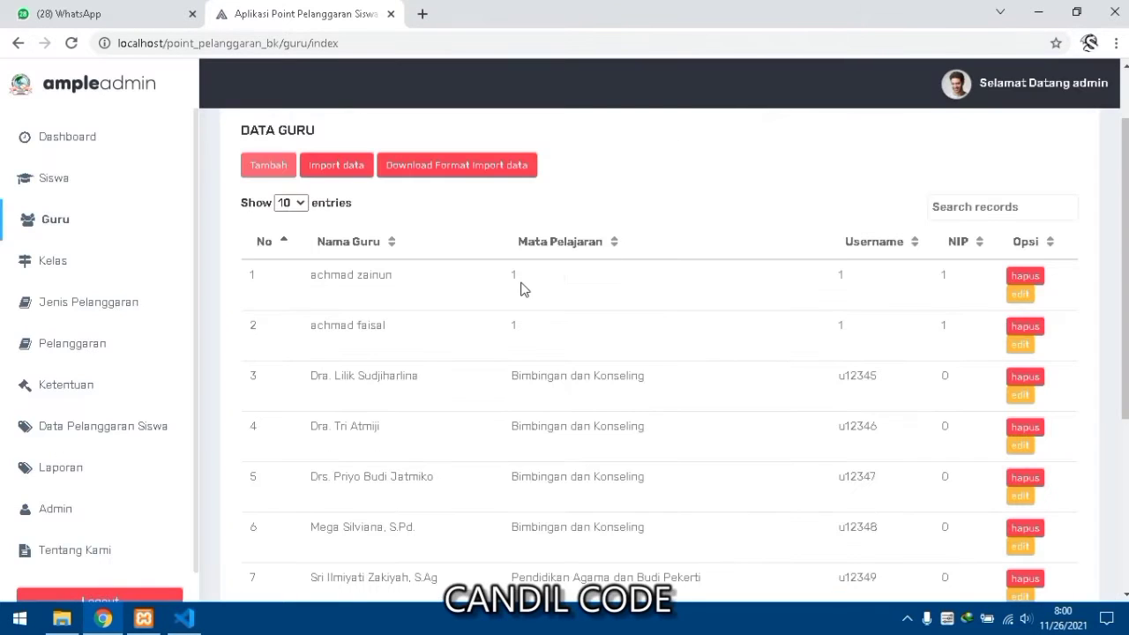
scroll(520, 287, down, 4)
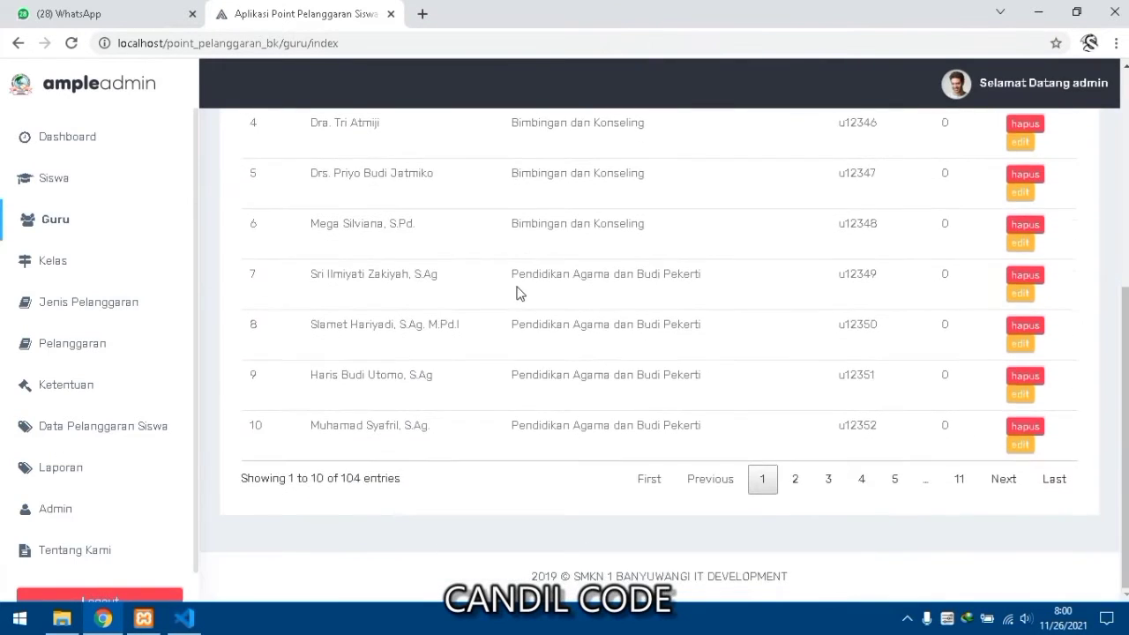
scroll(517, 292, up, 2)
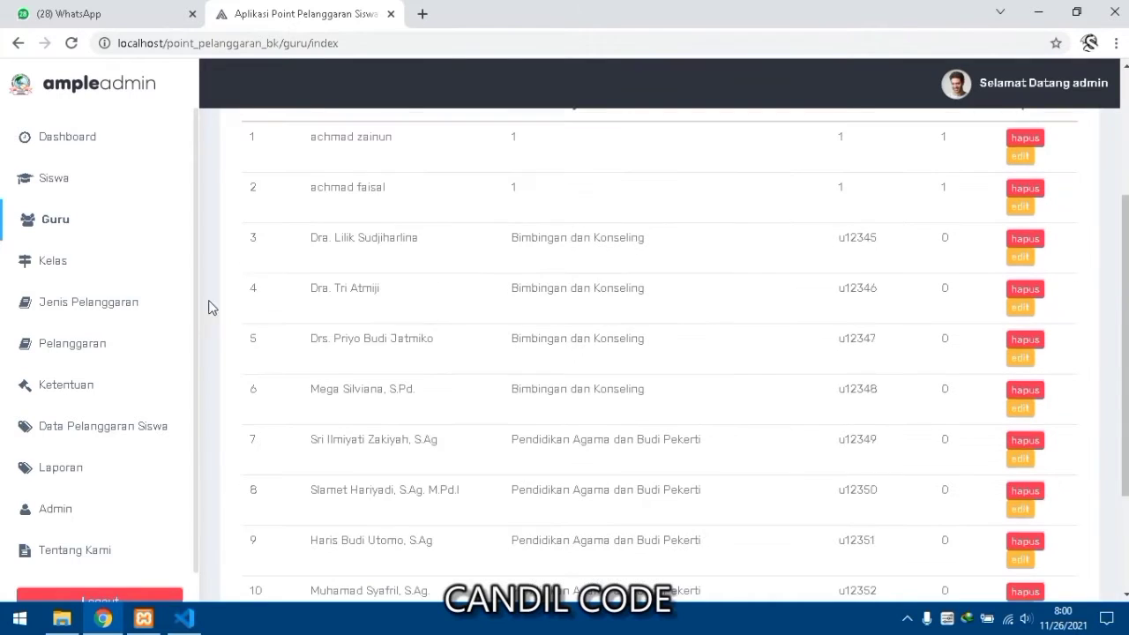
click(125, 279)
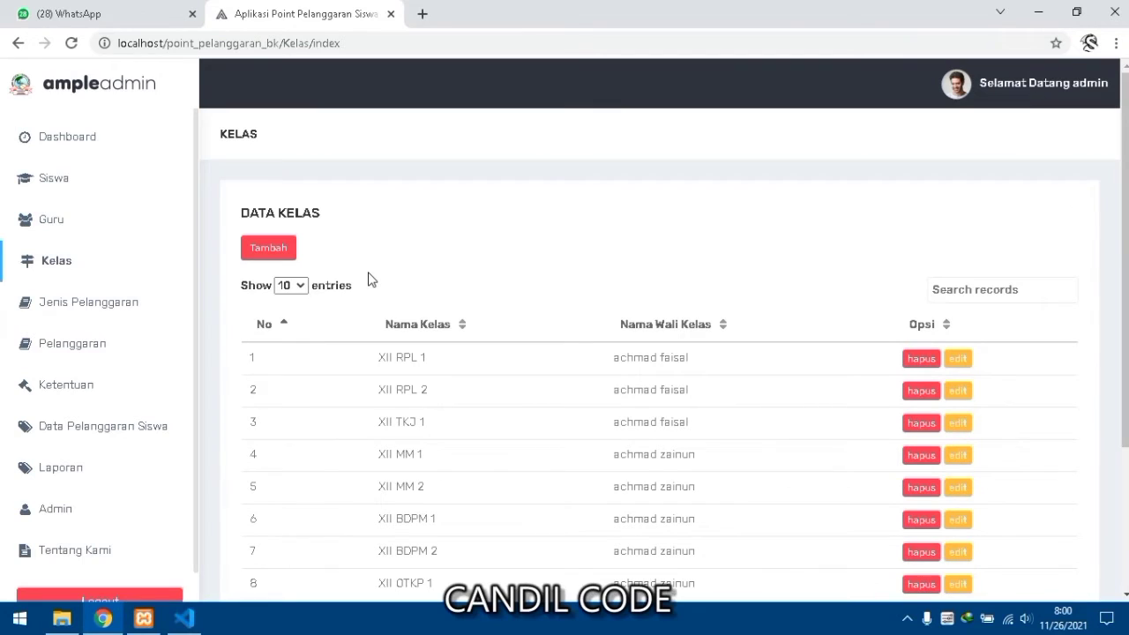
click(125, 304)
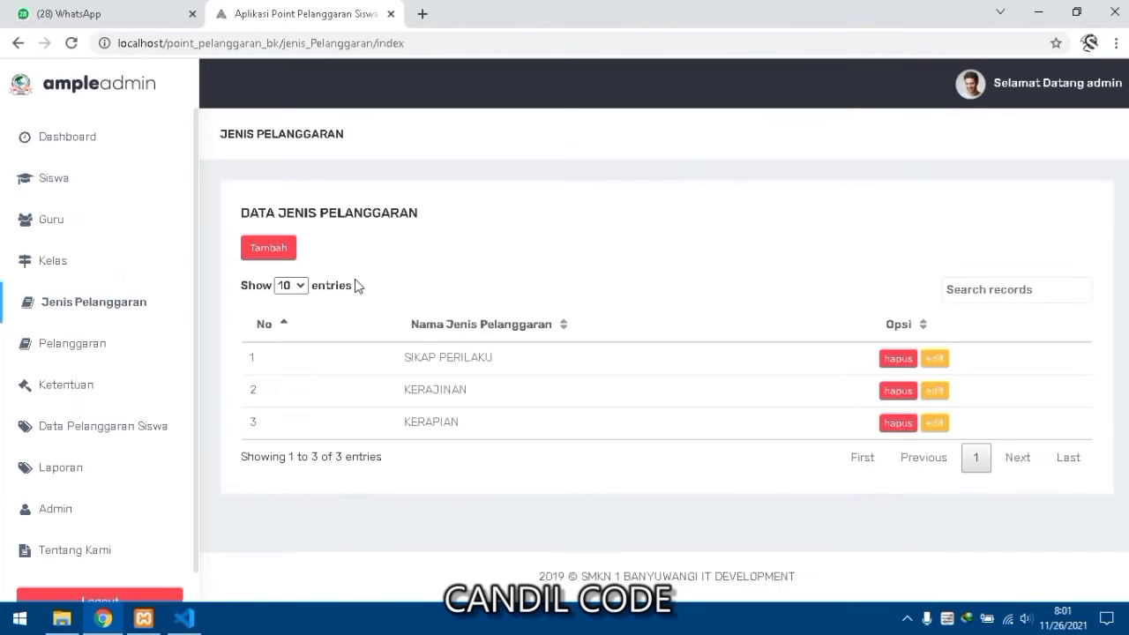
- Preview the add-violation-type form unsaved, then browse the Pelanggaran list
click(270, 249)
click(795, 129)
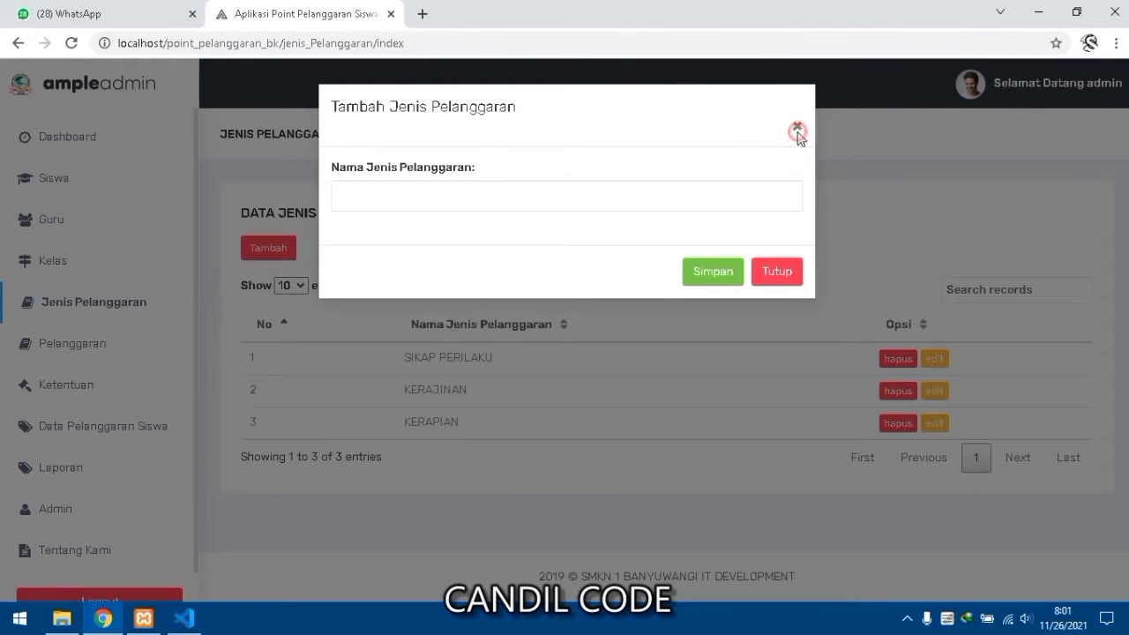
click(126, 360)
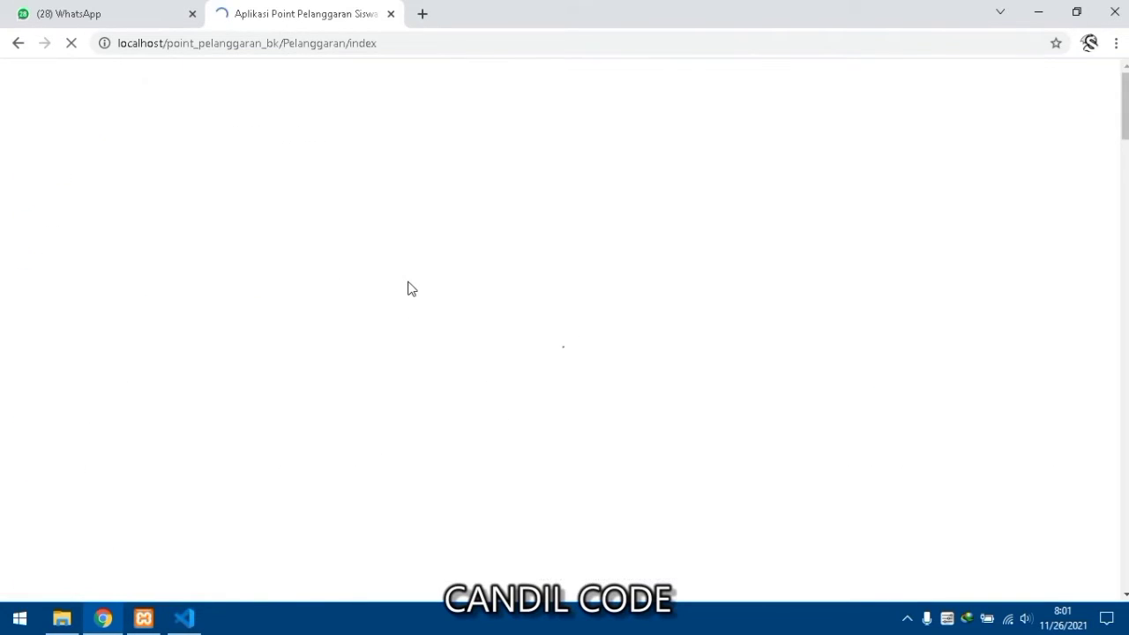
scroll(410, 286, down, 1)
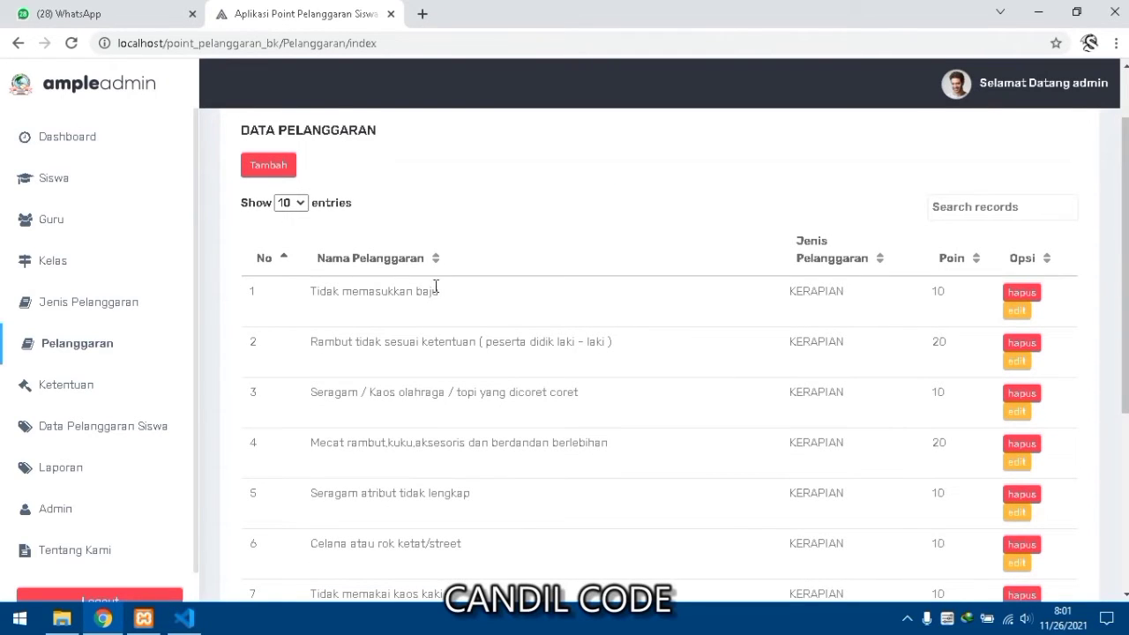
scroll(435, 287, up, 1)
- Browse the add-violation form's Jenis Pelanggaran categories, close it unsaved, and open Ketentuan
click(281, 249)
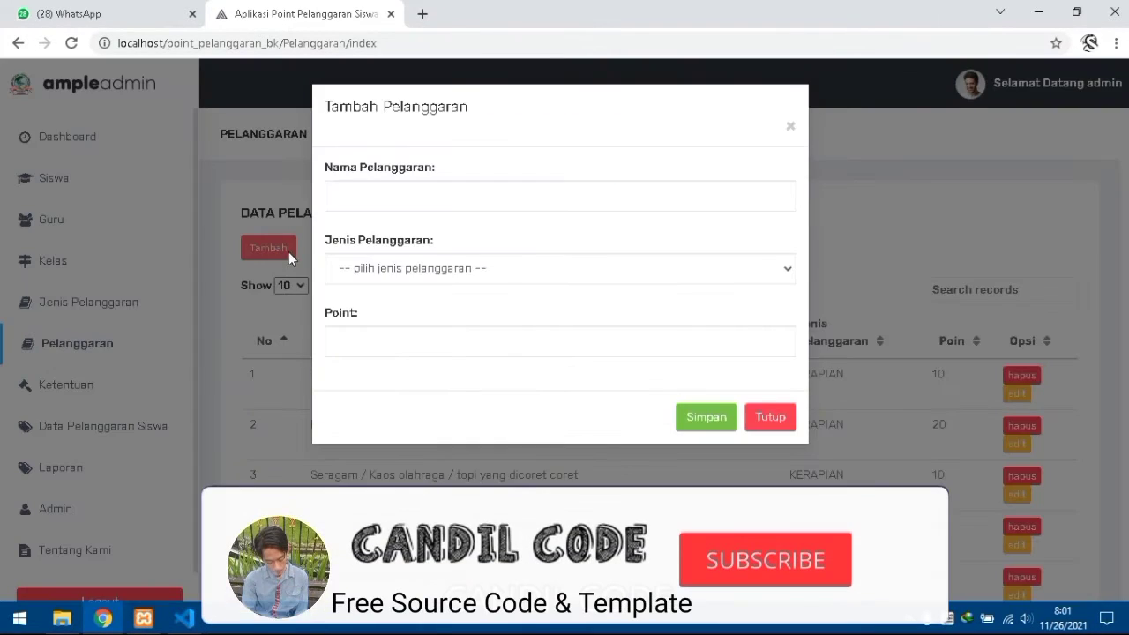
click(396, 269)
click(396, 269)
click(394, 268)
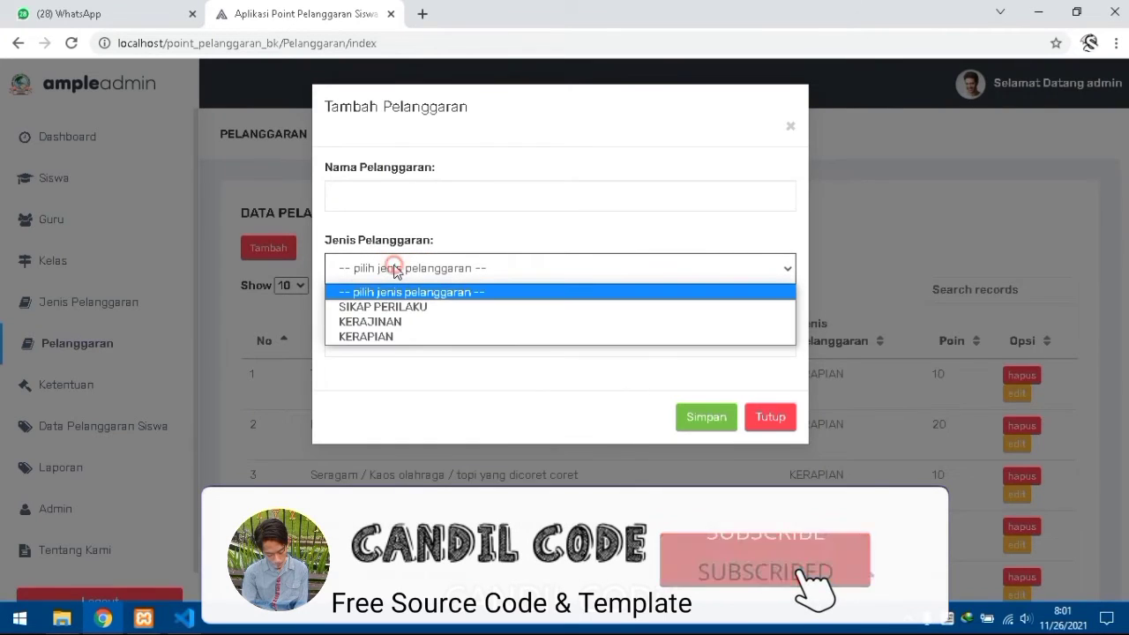
click(794, 130)
click(794, 131)
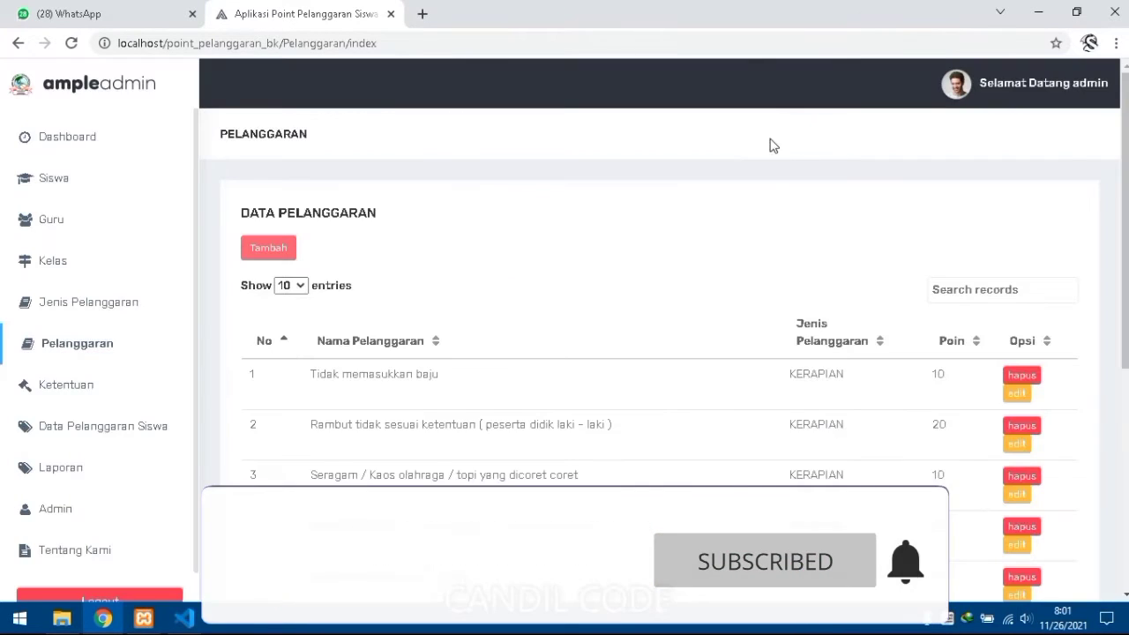
click(112, 389)
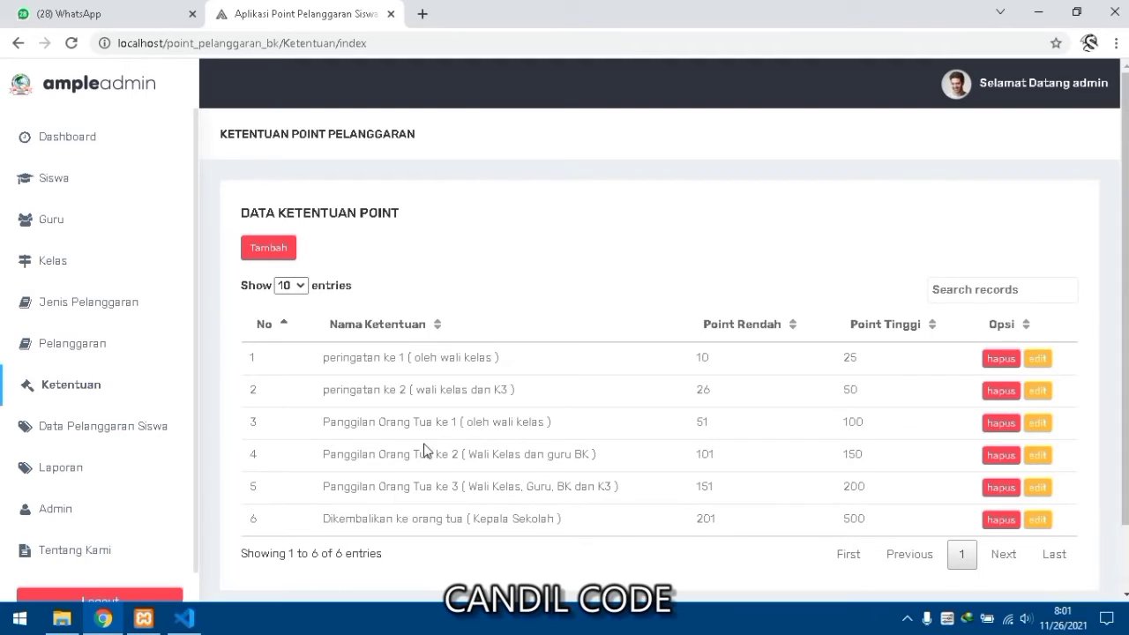
- Close the Tambah Ketentuan Point form unsaved, then go to Data Pelanggaran Siswa
scroll(390, 459, down, 1)
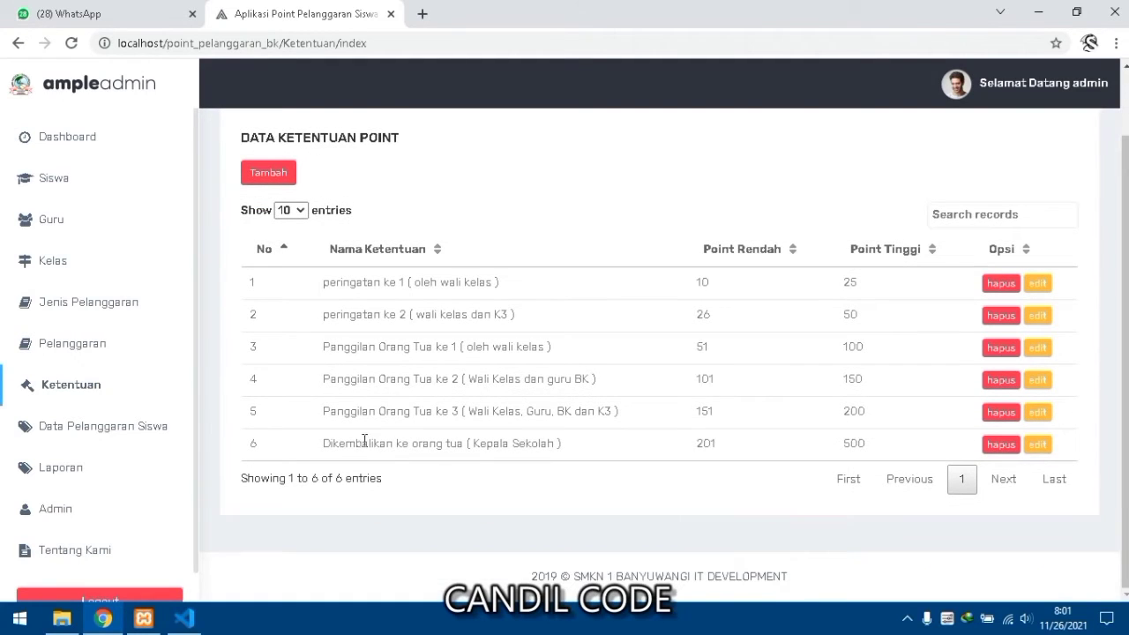
click(268, 174)
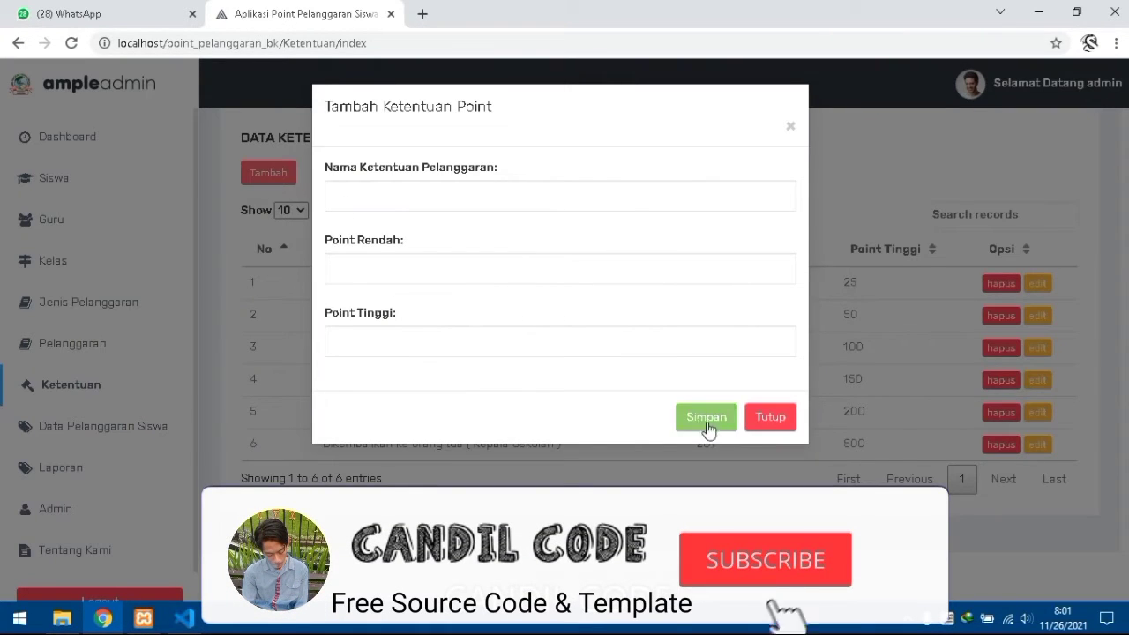
click(771, 418)
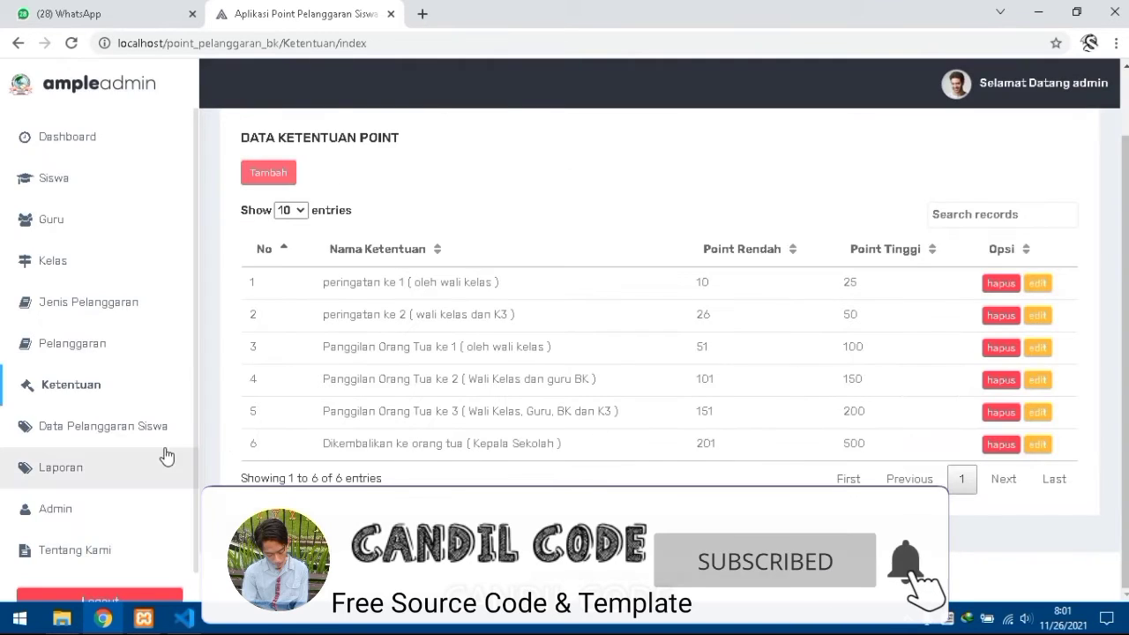
click(138, 428)
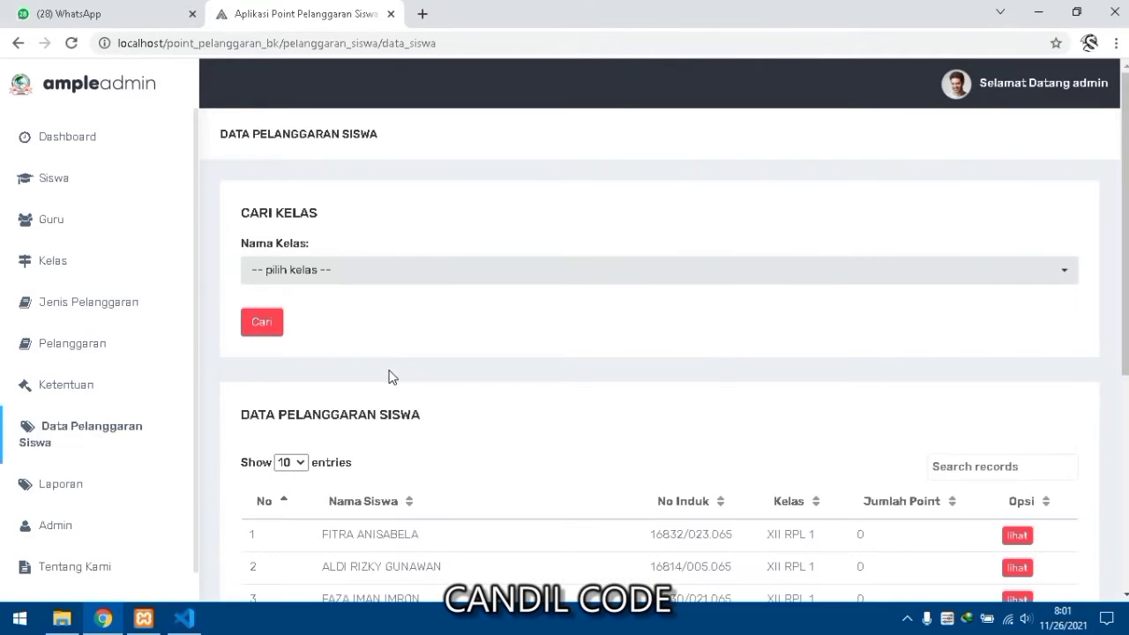
- View the first student's violation review, then return to the list
scroll(391, 376, down, 4)
scroll(390, 374, up, 1)
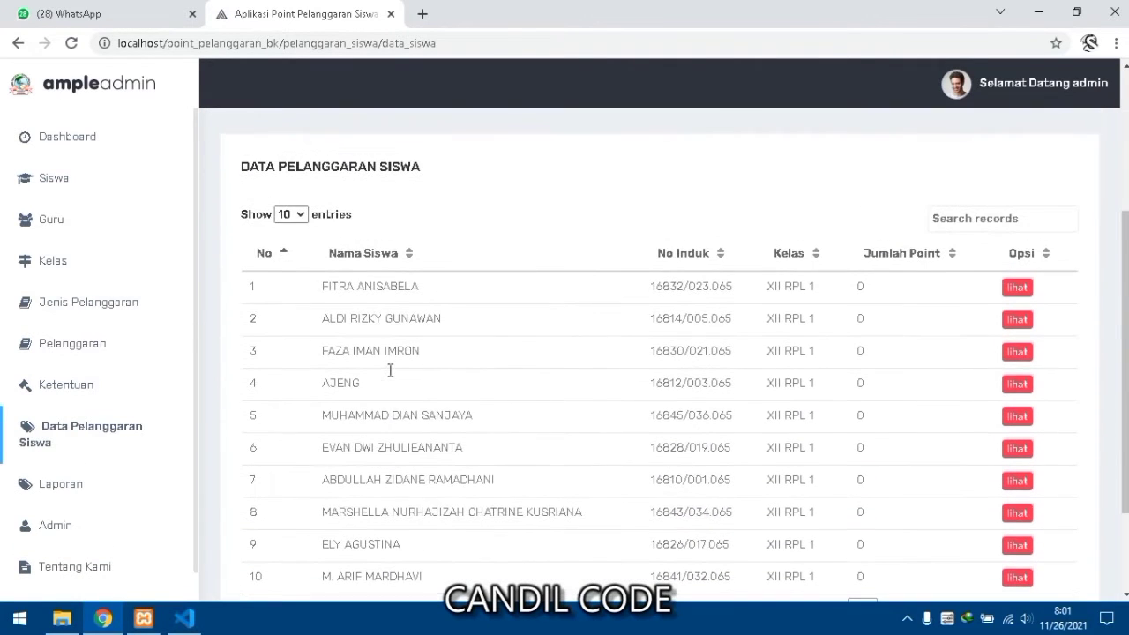
click(1014, 290)
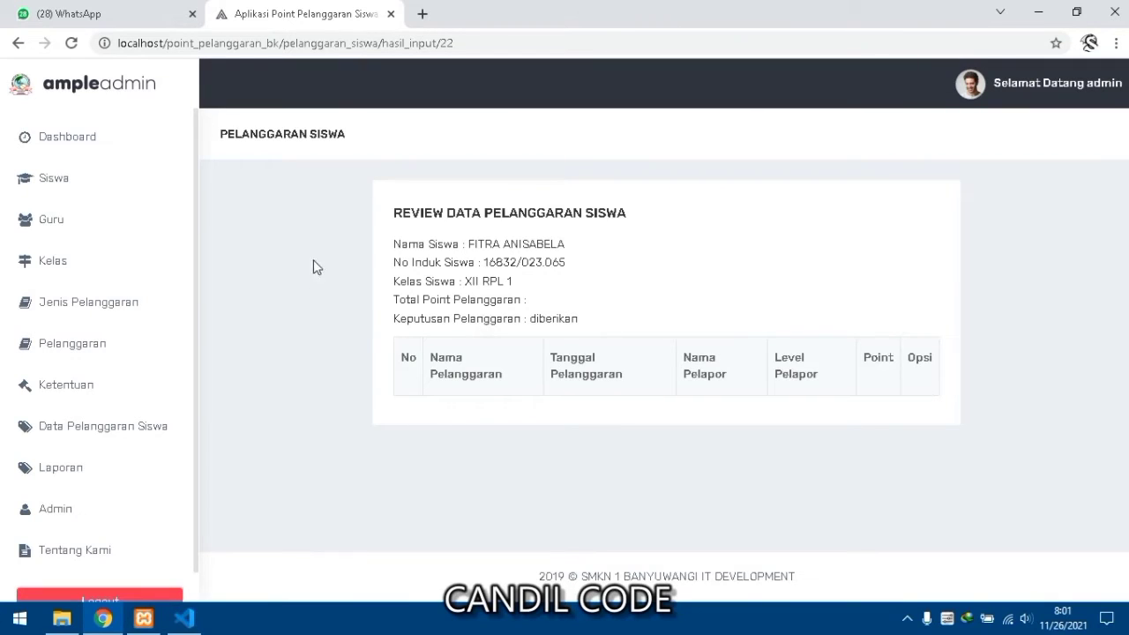
click(17, 43)
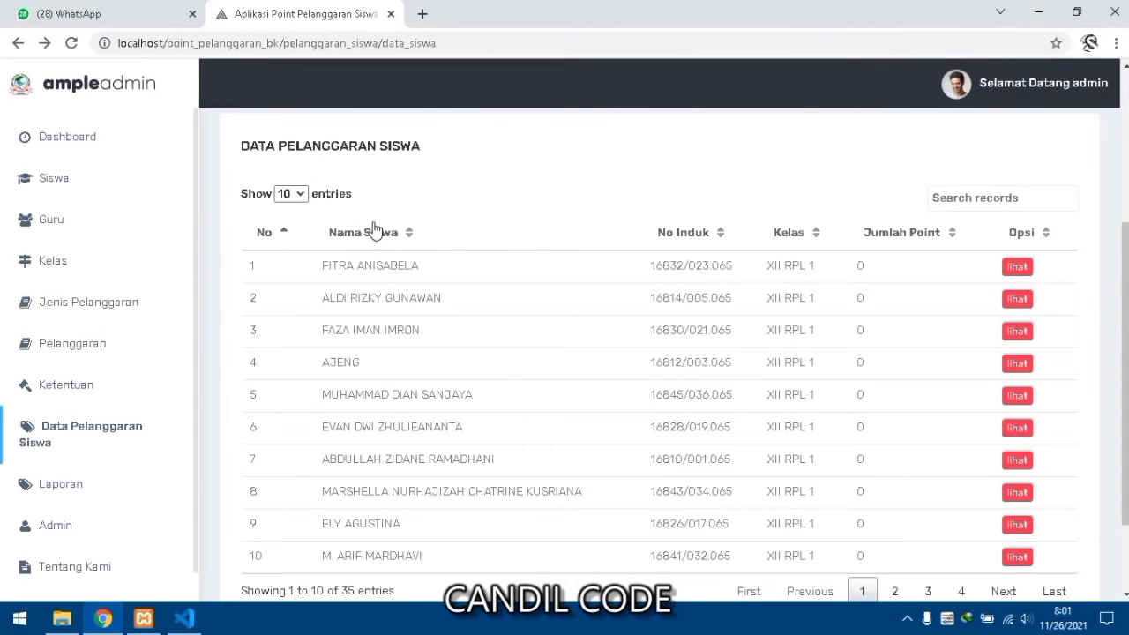
- Search the student violation list by class XII RPL 1, then head to Laporan
scroll(372, 229, up, 3)
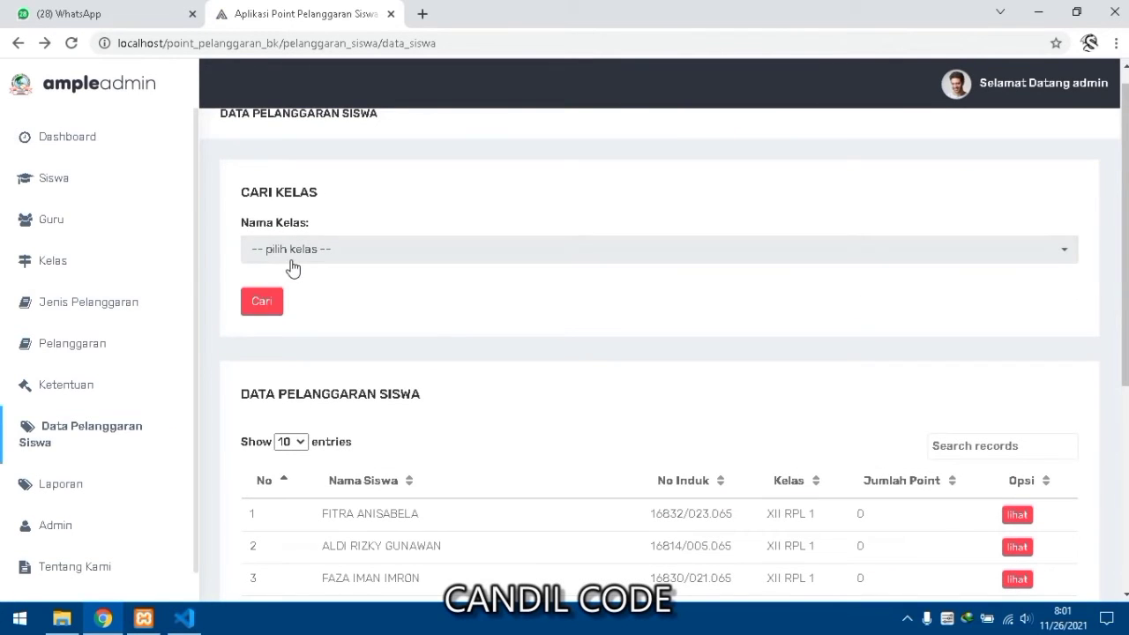
click(297, 258)
click(302, 362)
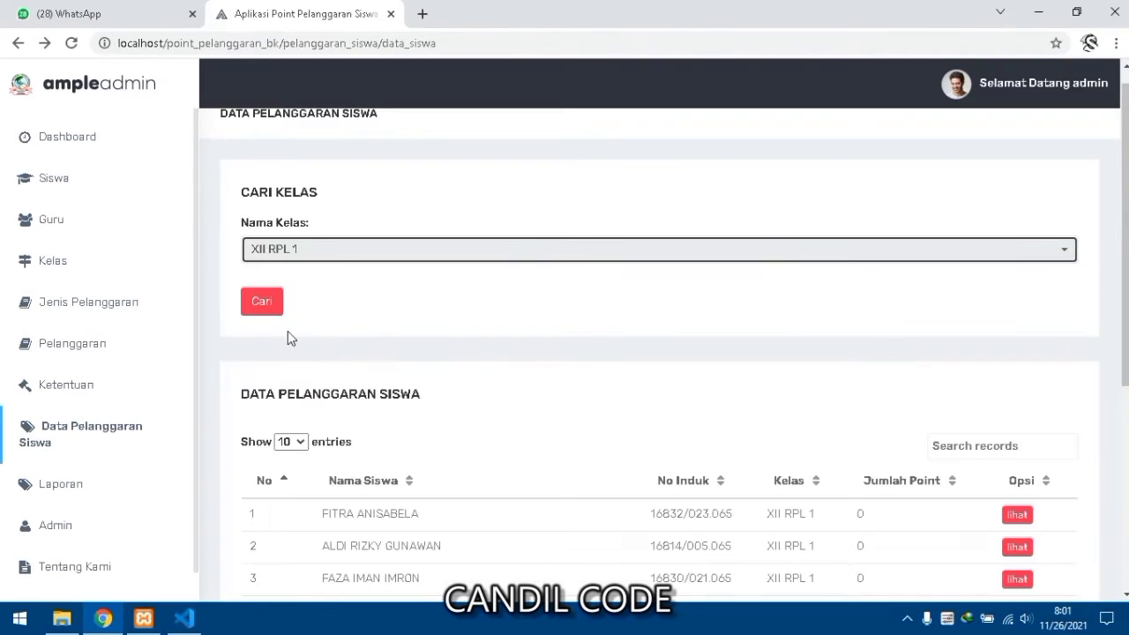
click(272, 311)
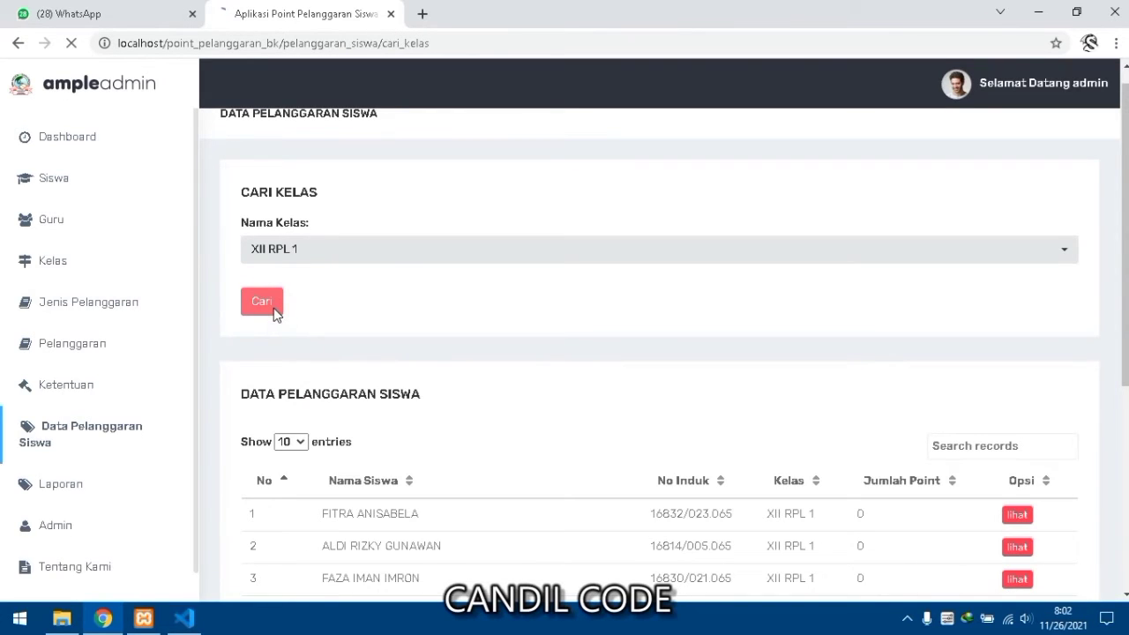
scroll(273, 340, down, 1)
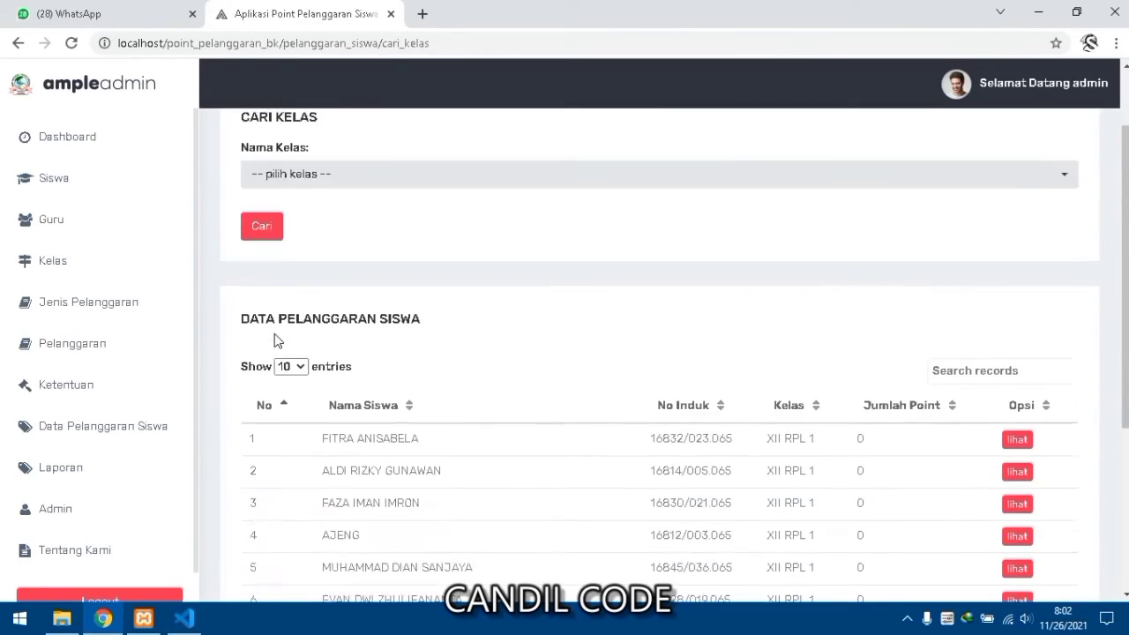
scroll(276, 340, down, 3)
scroll(275, 341, up, 4)
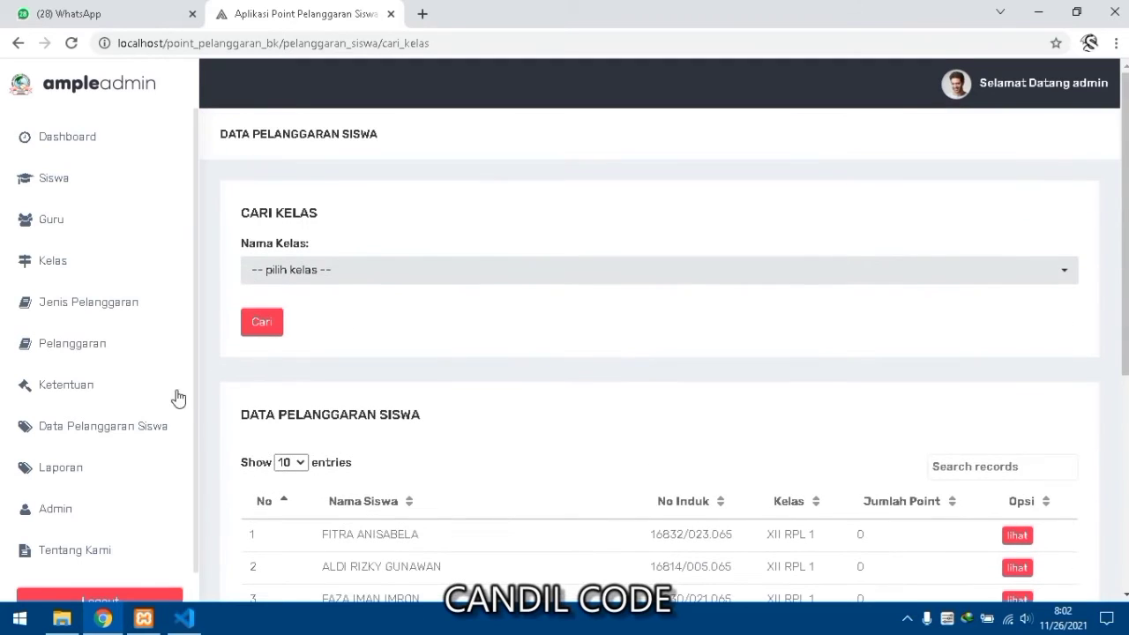
click(85, 469)
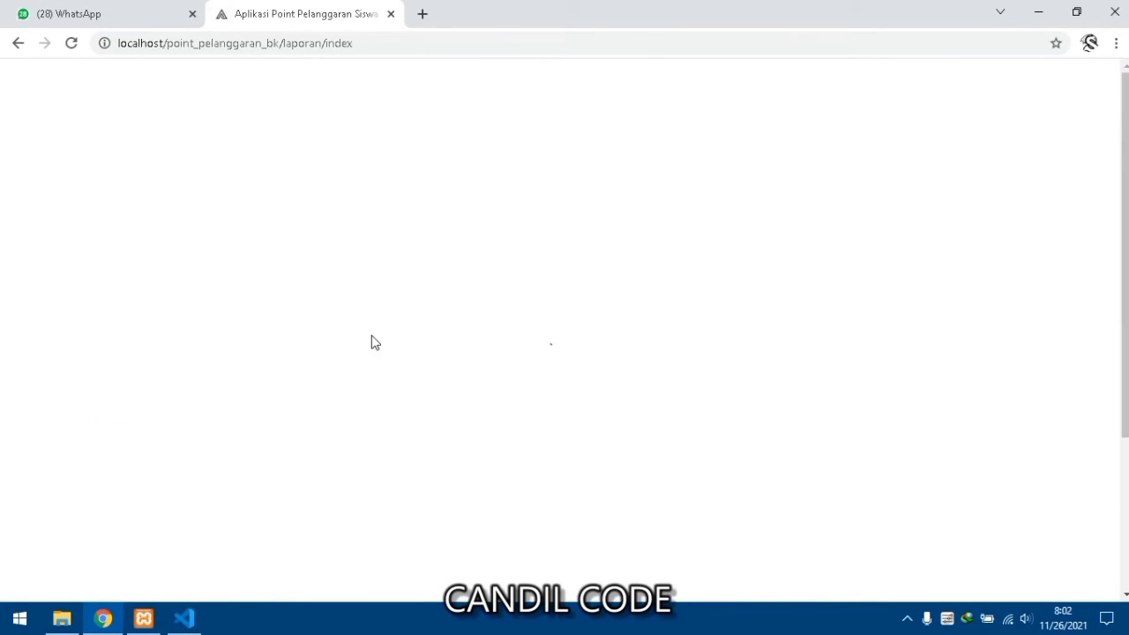
- View the top-10 students by points and the per-student recap report's class choices
scroll(386, 321, down, 1)
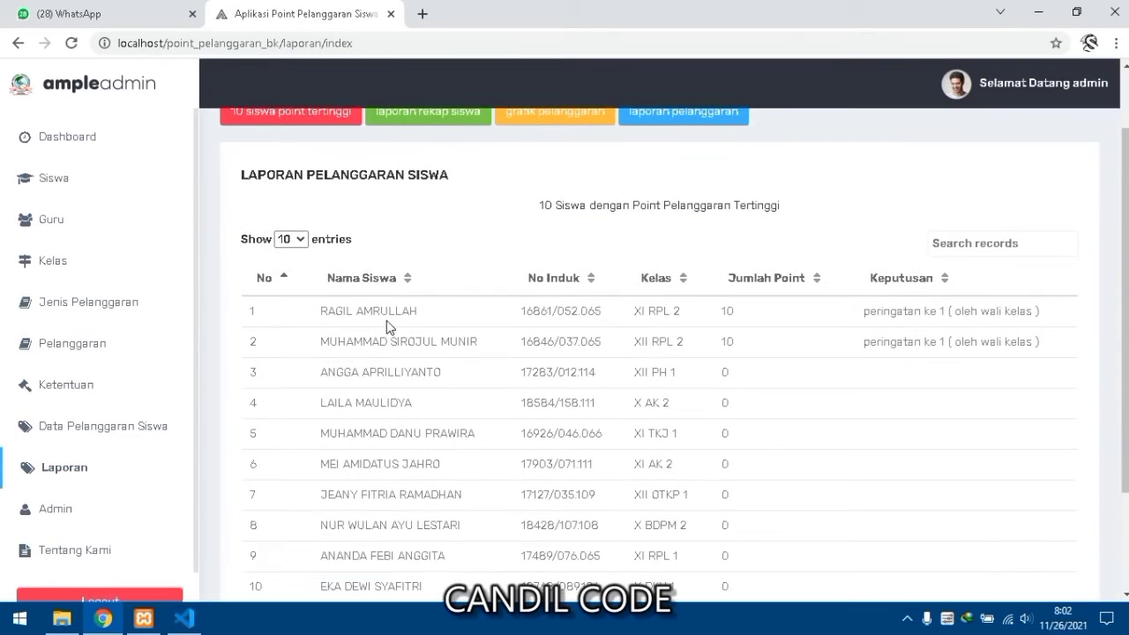
scroll(388, 322, up, 1)
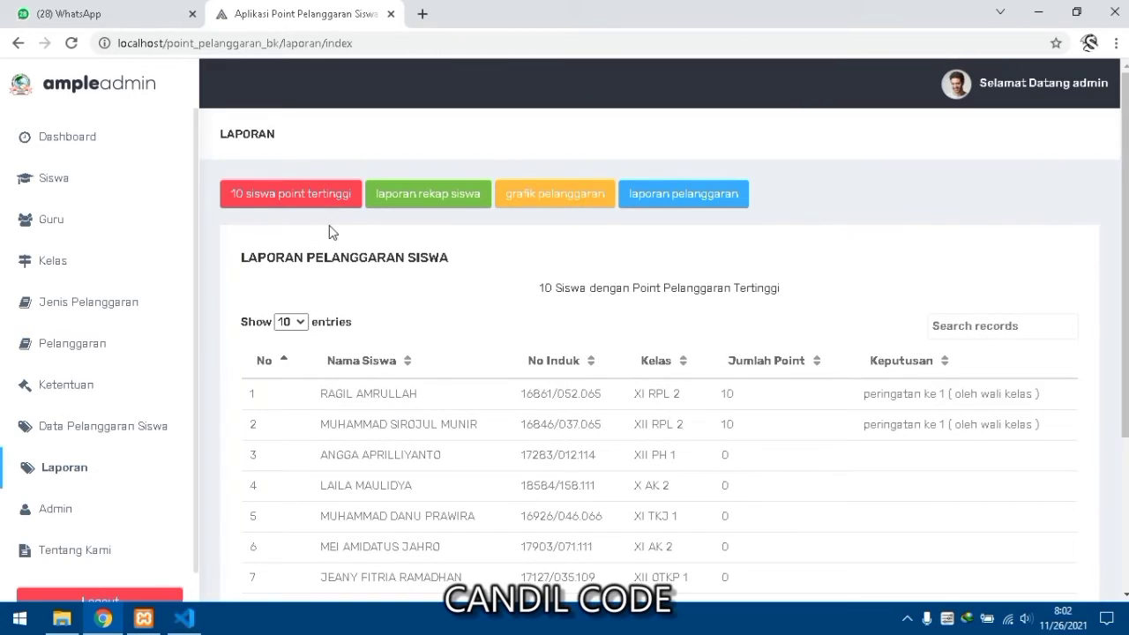
click(330, 197)
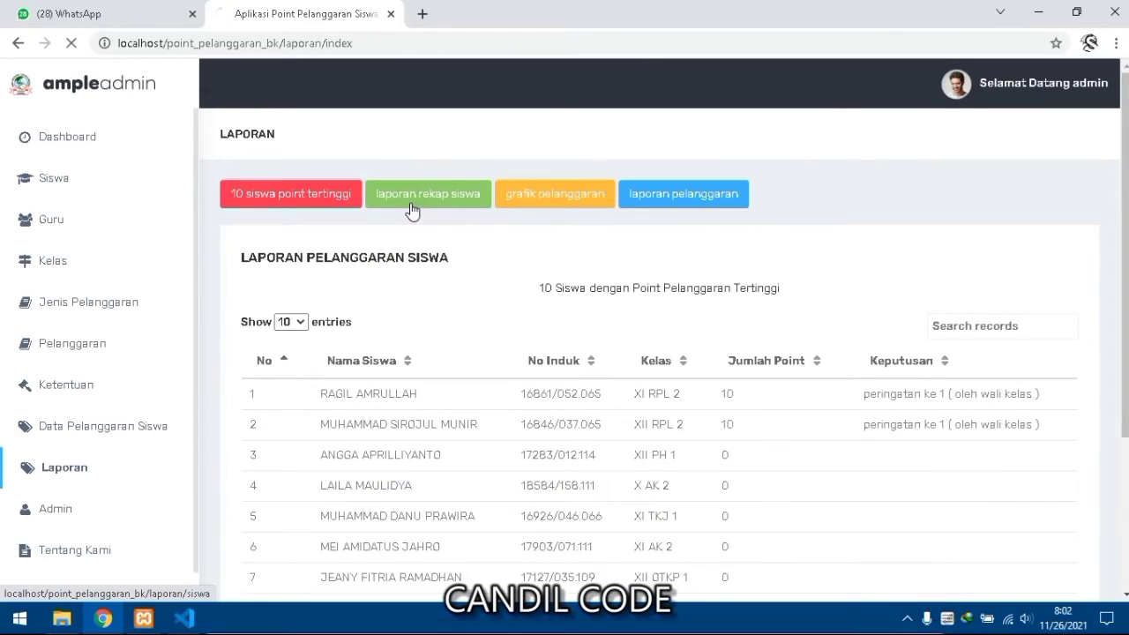
click(411, 209)
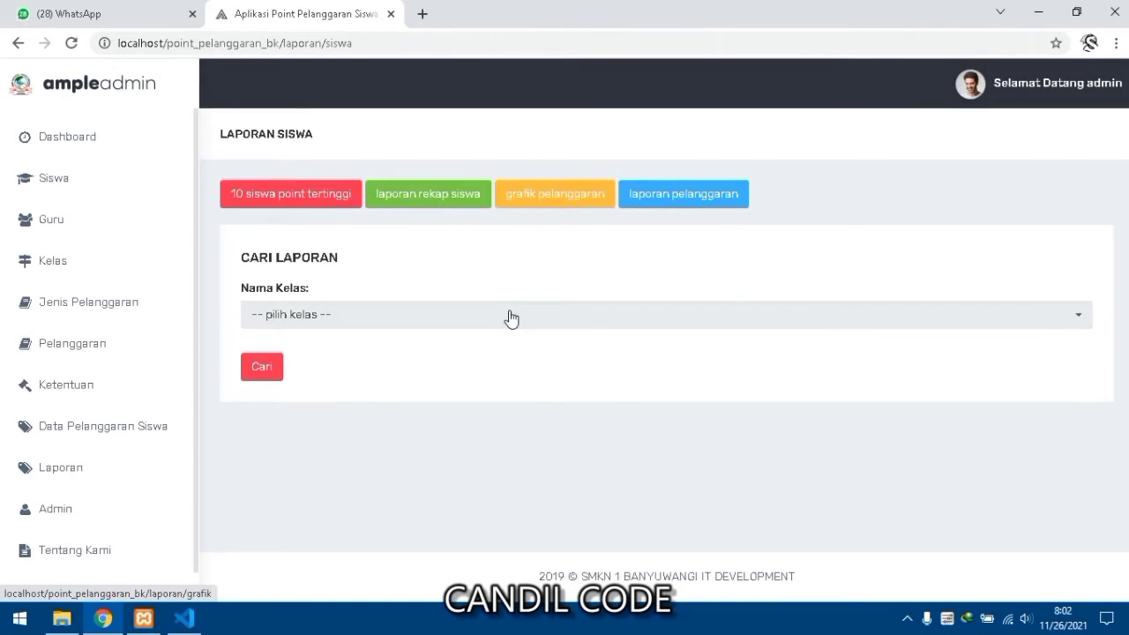
click(509, 318)
click(510, 317)
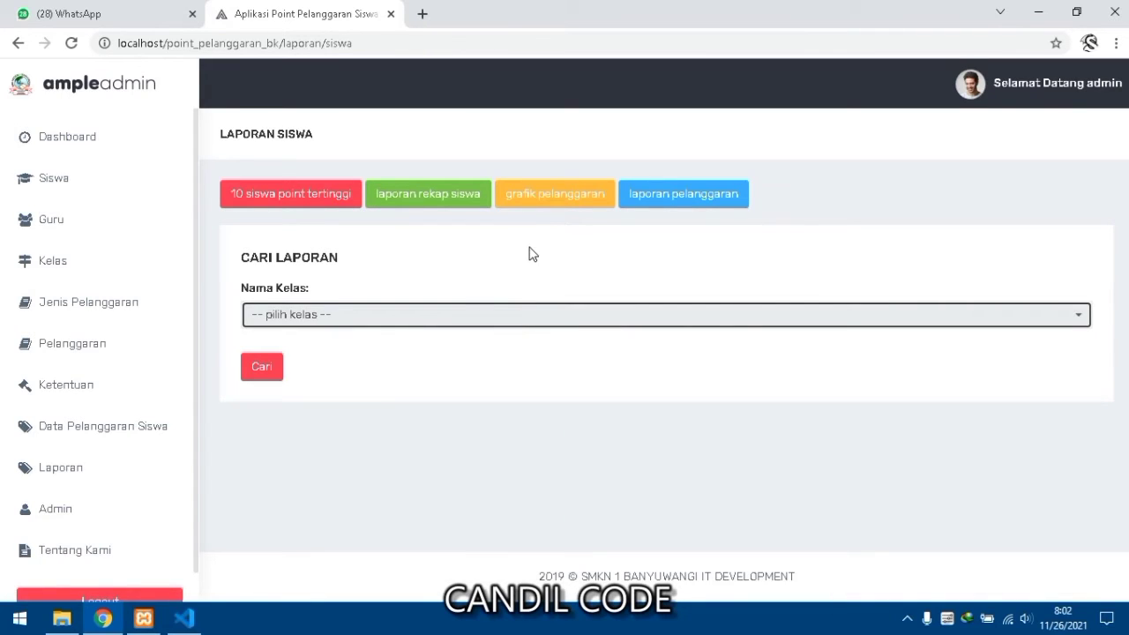
- Check the violation chart, then the empty violation report for 26-11-2021
click(534, 206)
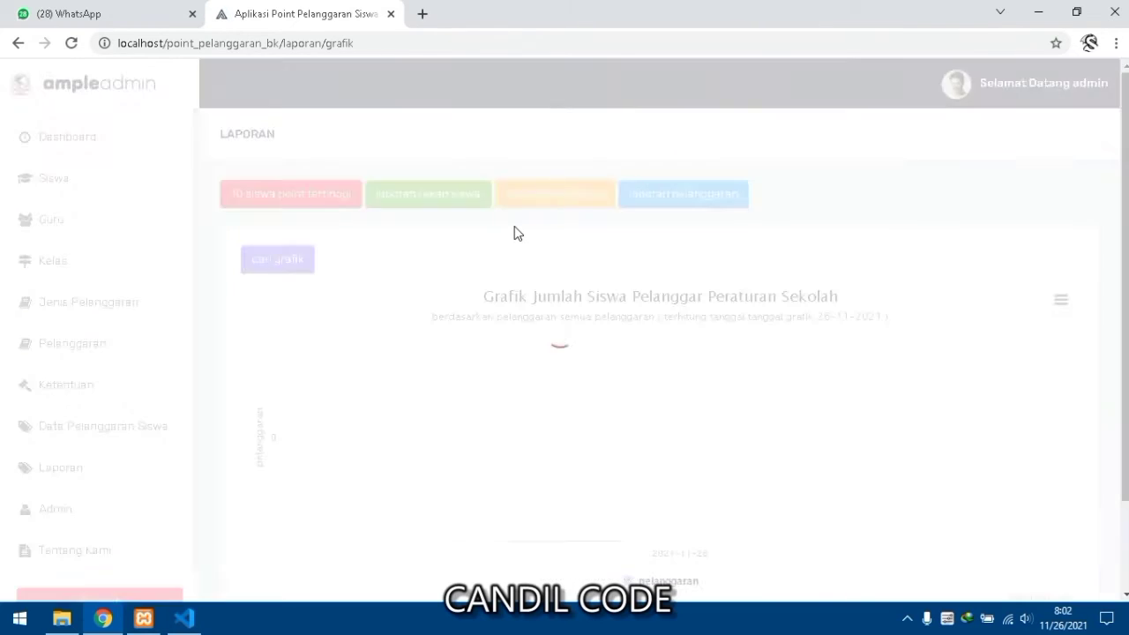
scroll(520, 276, down, 2)
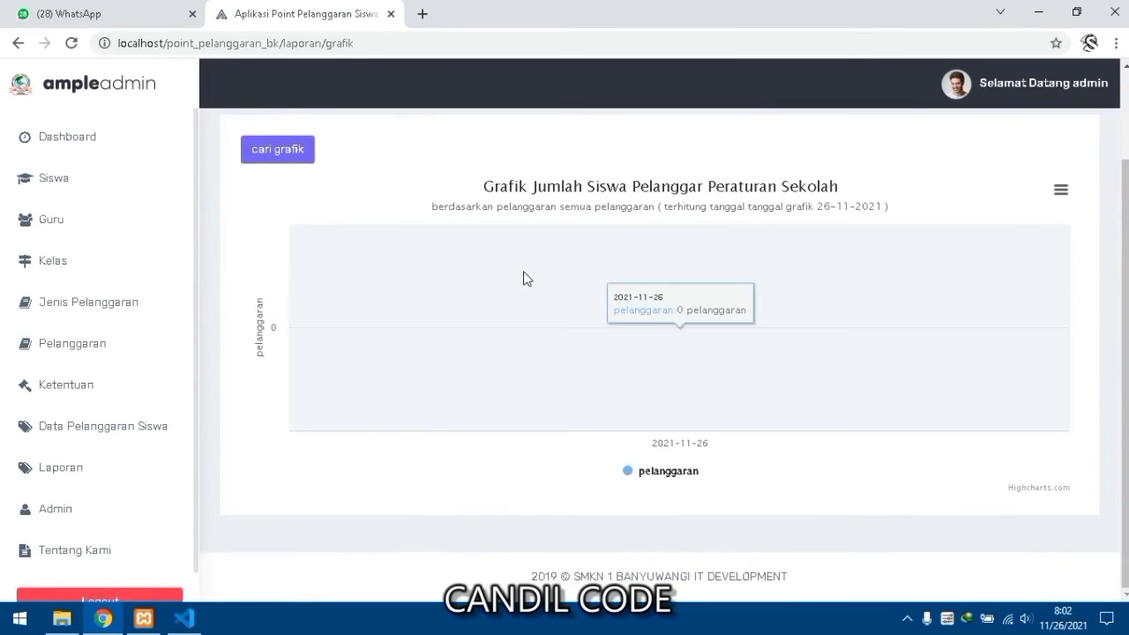
scroll(522, 277, up, 2)
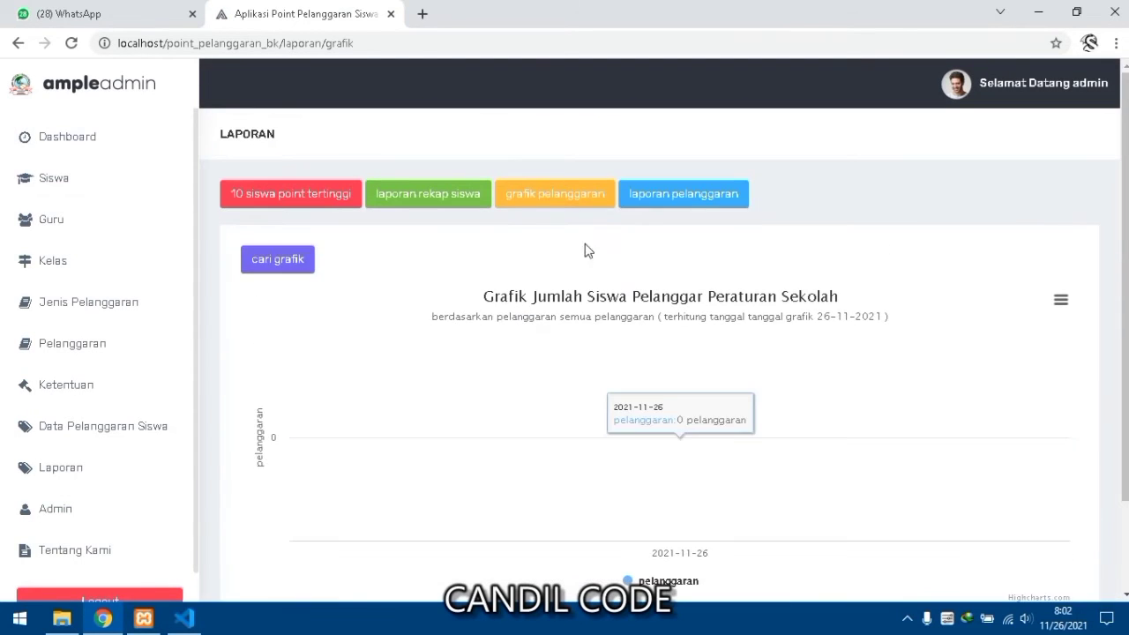
click(648, 198)
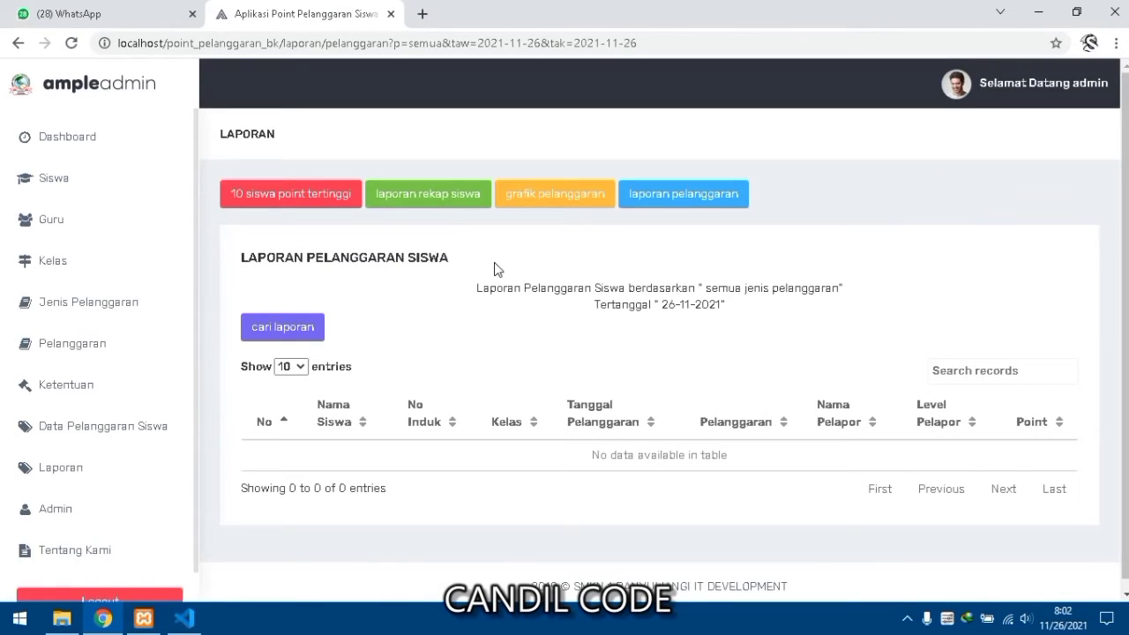
scroll(496, 272, down, 1)
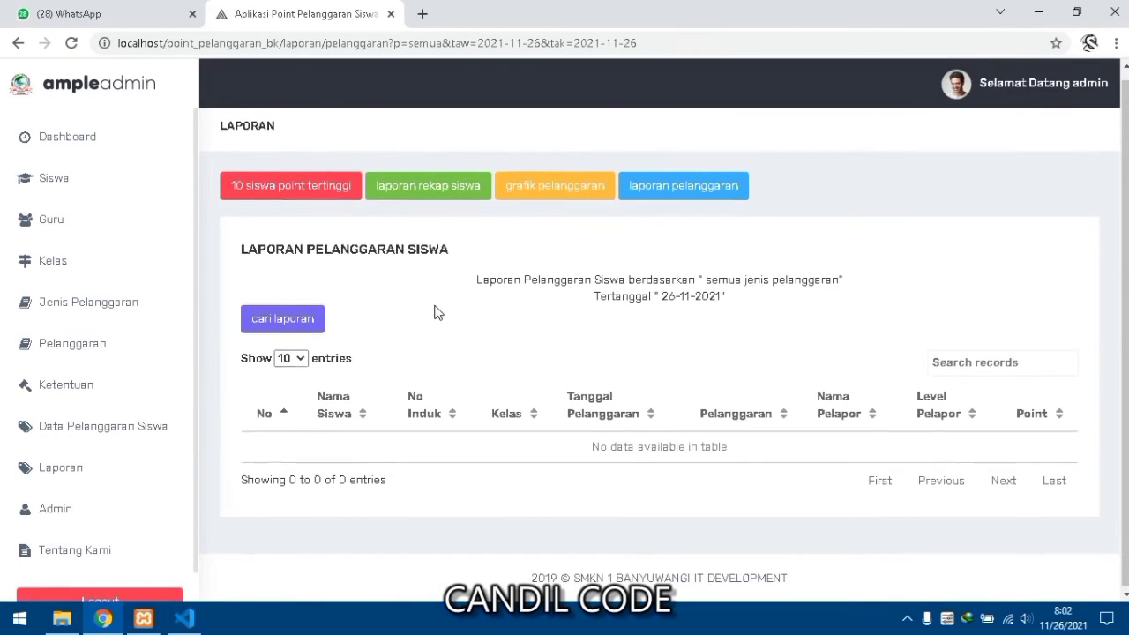
scroll(436, 310, up, 1)
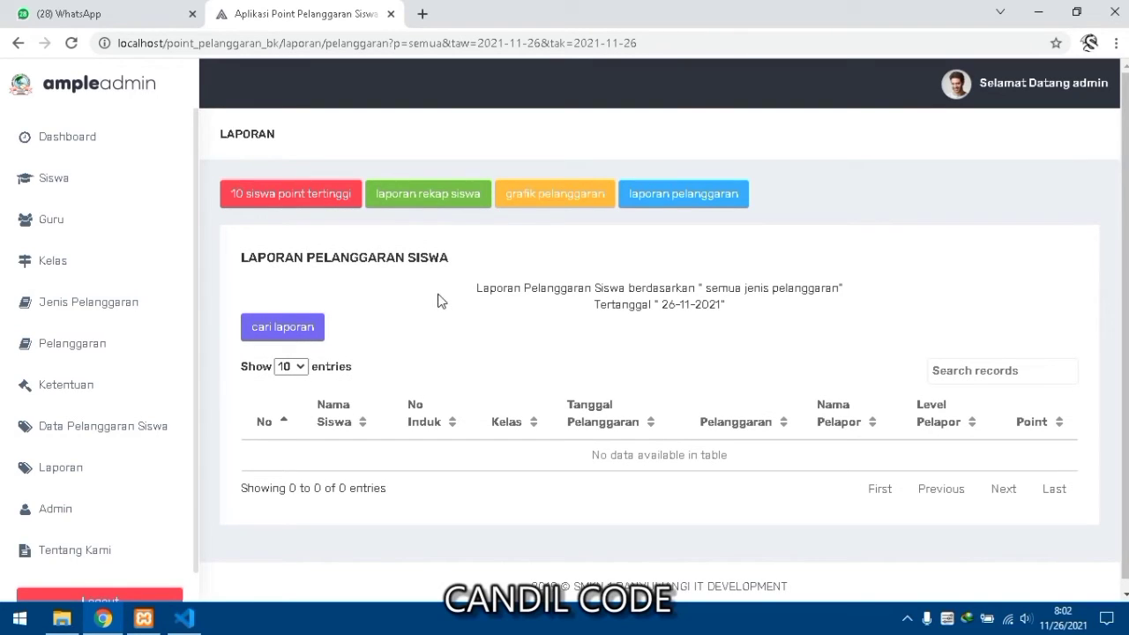
- Pass through the accounts page to Tentang Kami and scroll its version 1.0 beta development notes
click(53, 512)
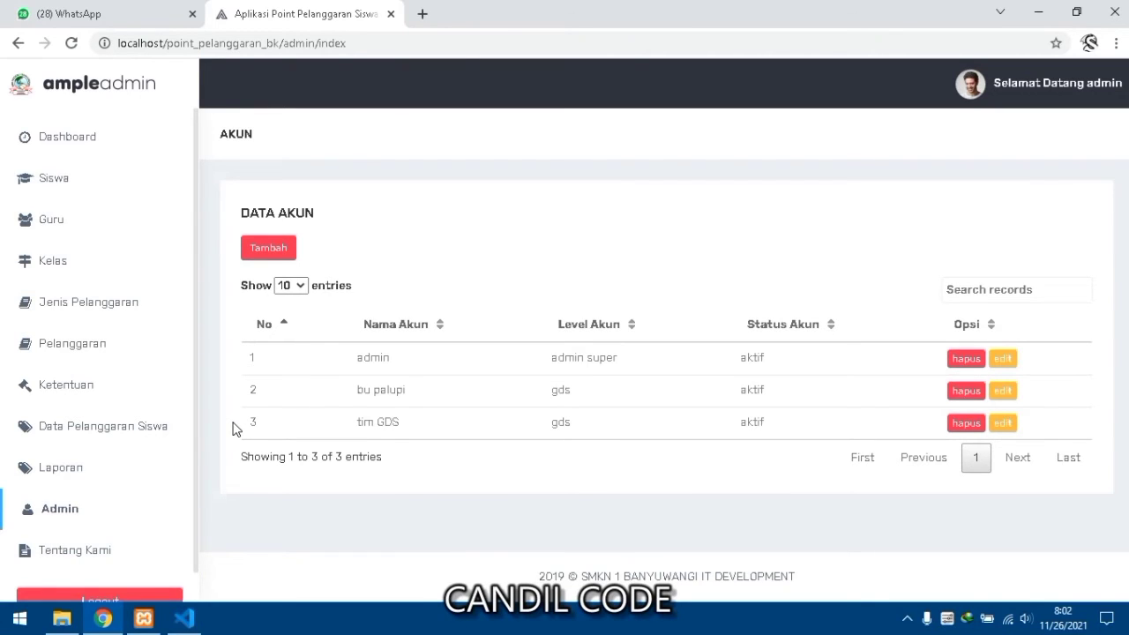
scroll(80, 539, down, 1)
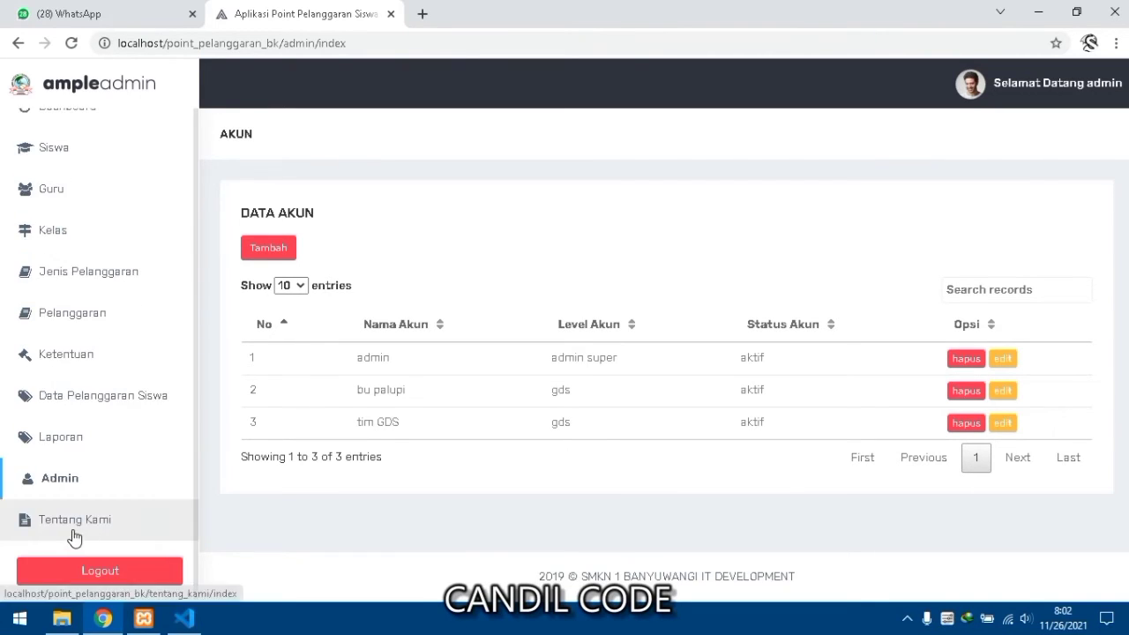
click(72, 528)
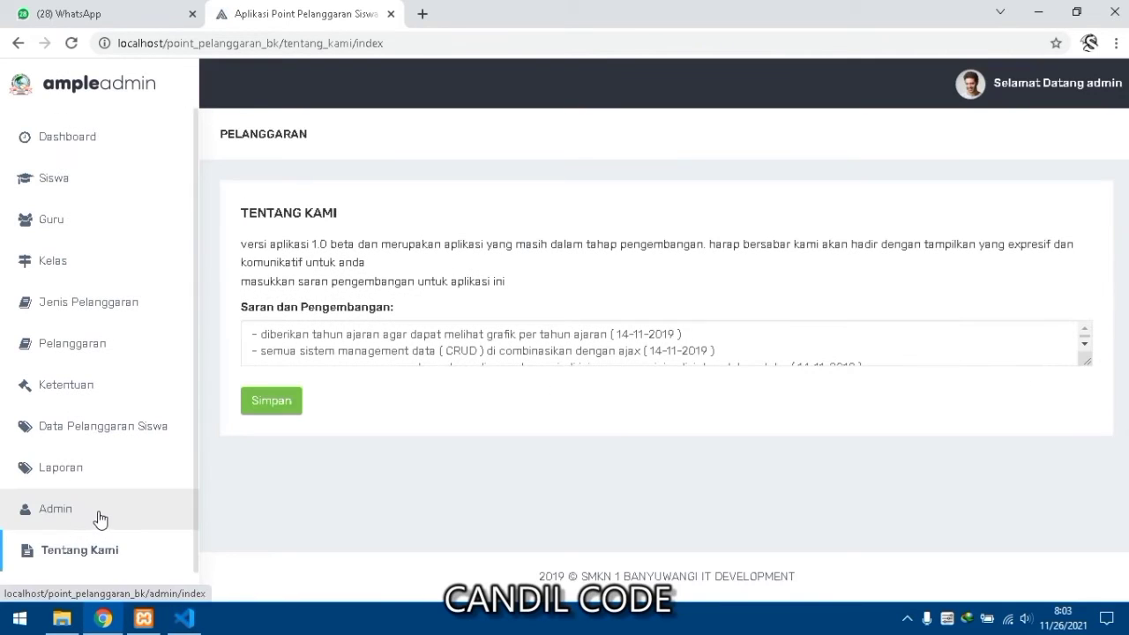
scroll(420, 357, down, 1)
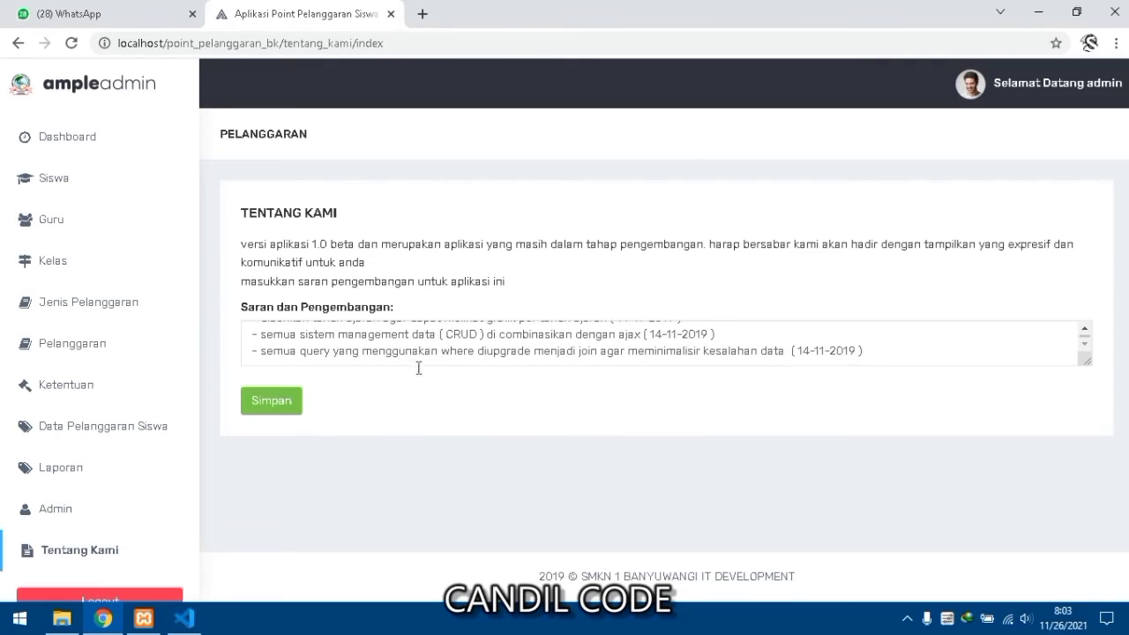
scroll(100, 544, down, 1)
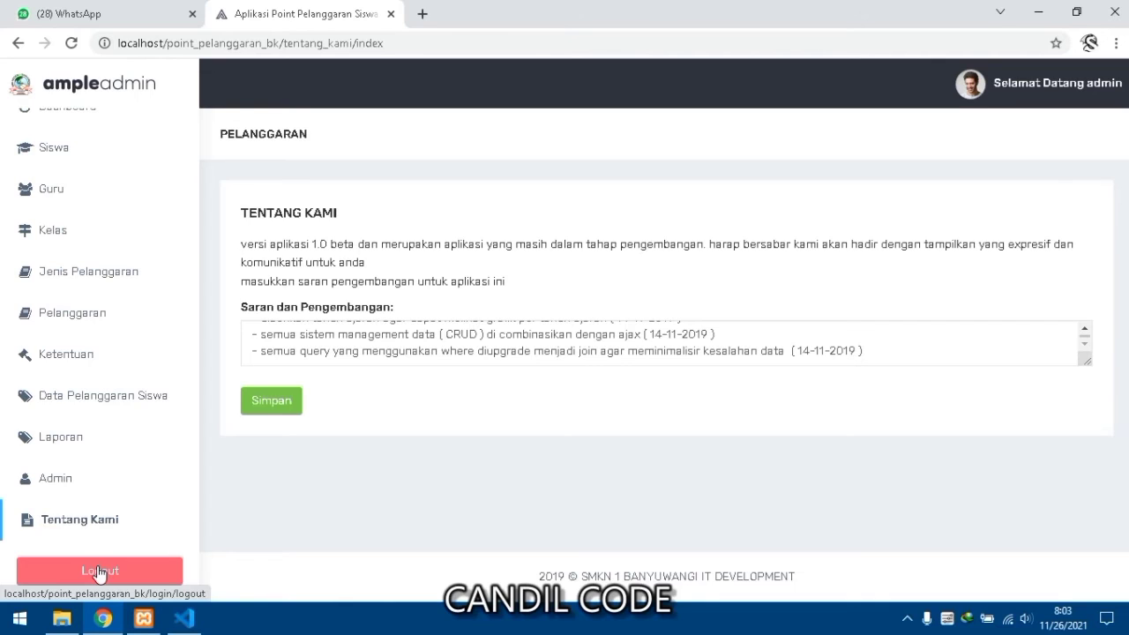
- Log out of the admin account and load the site's base address to reach the LOGIN GURU page
click(98, 571)
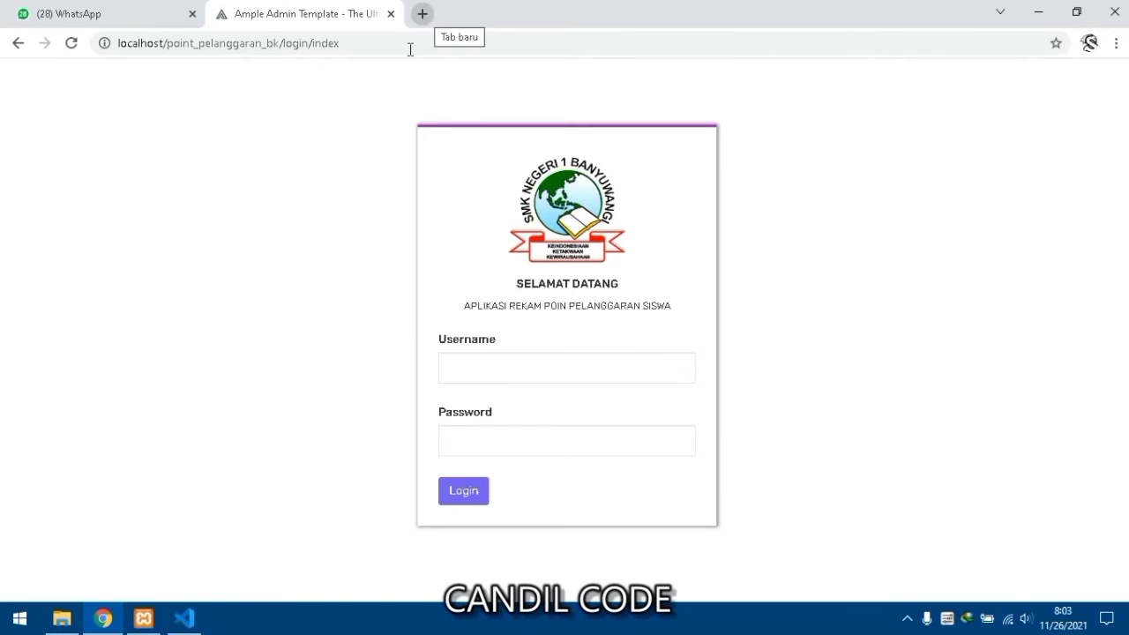
drag(284, 42, 347, 44)
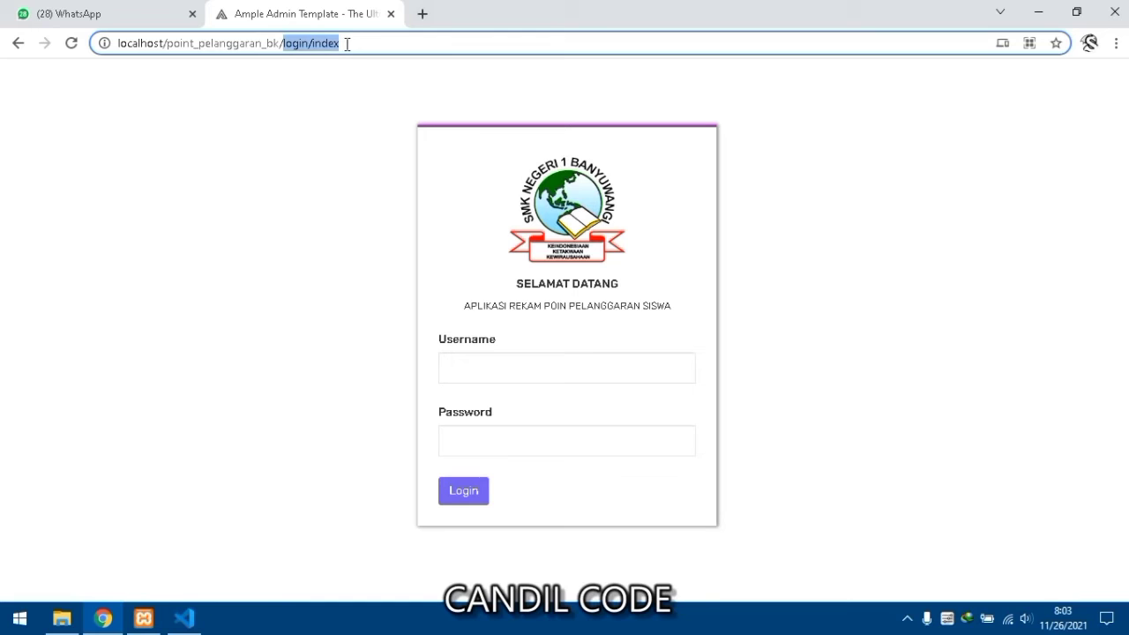
key(BackSpace)
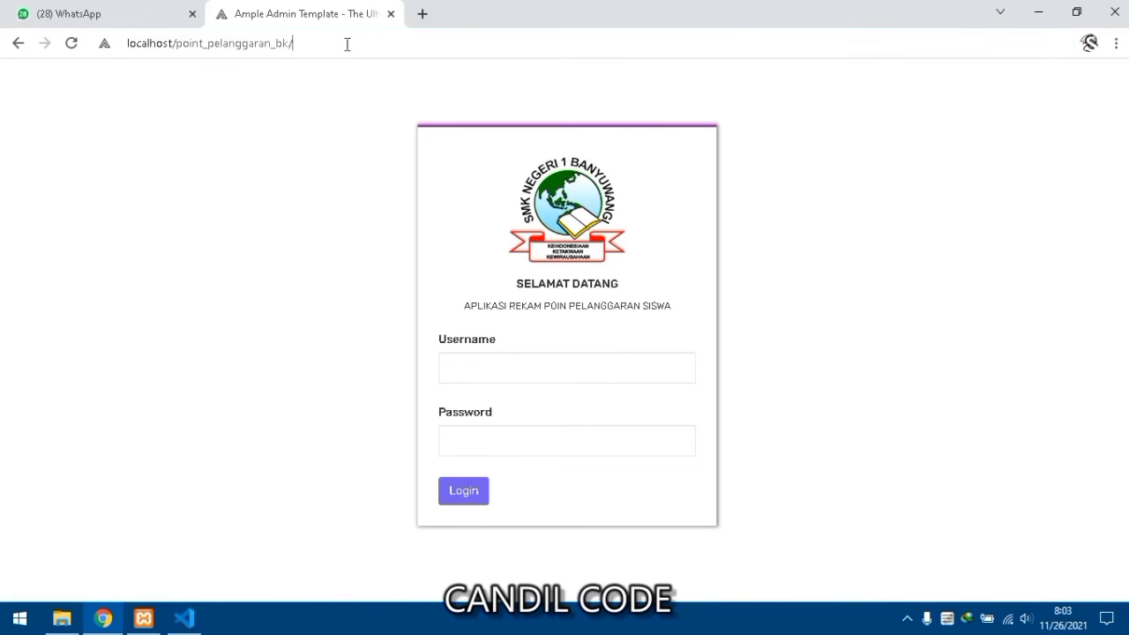
key(Return)
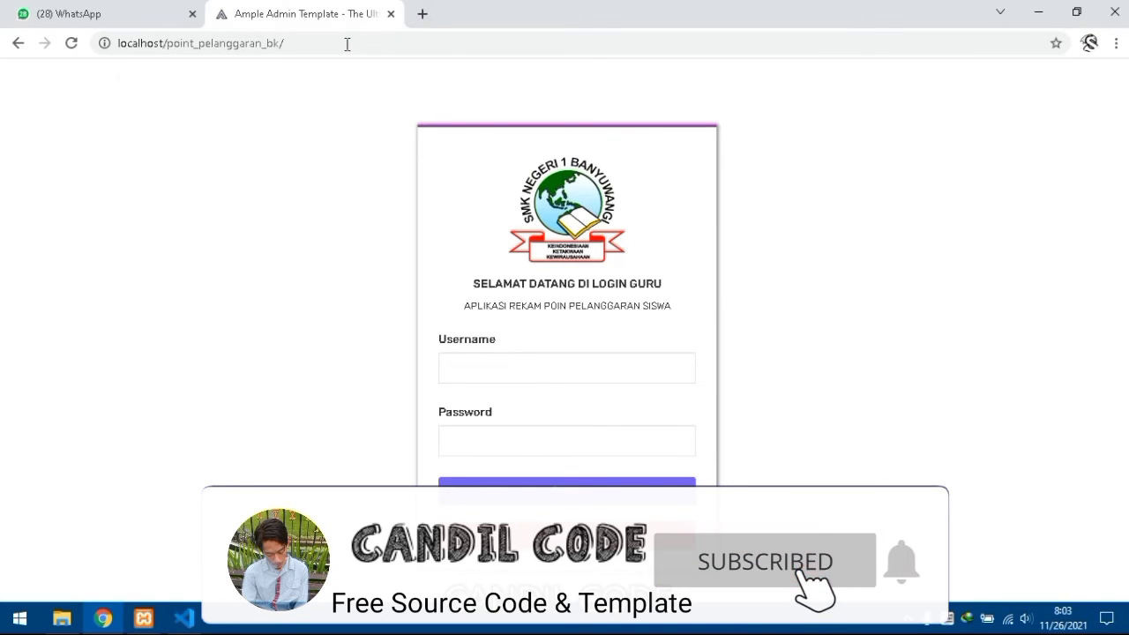
drag(595, 280, 474, 282)
click(675, 277)
drag(664, 280, 592, 280)
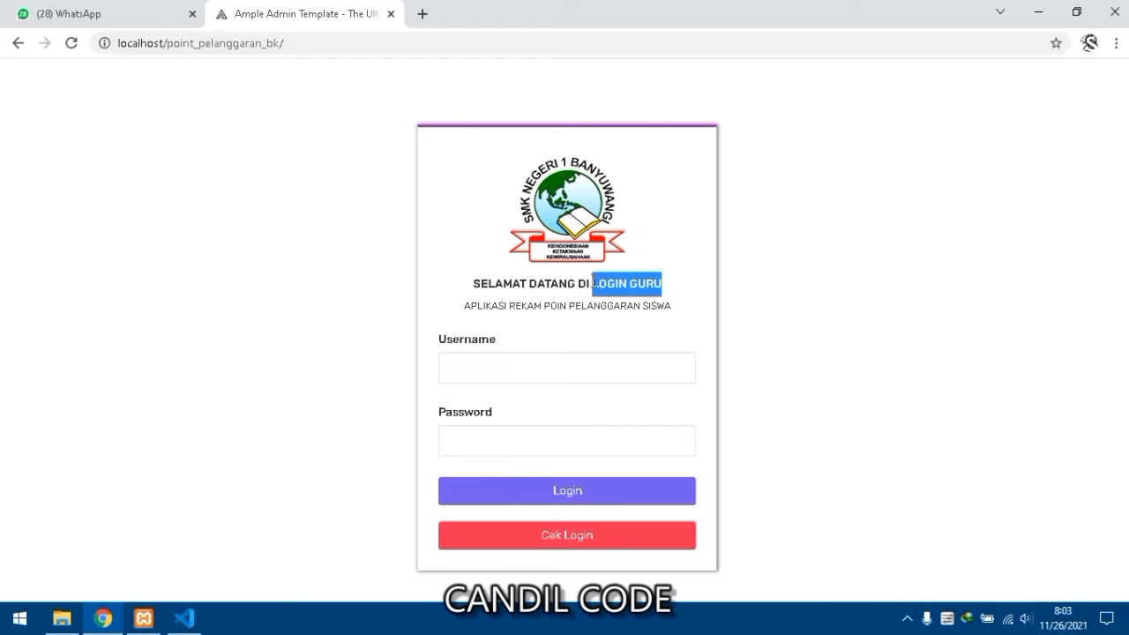
- Sign in as the teacher by entering the teacher username and password
click(569, 372)
text(1)
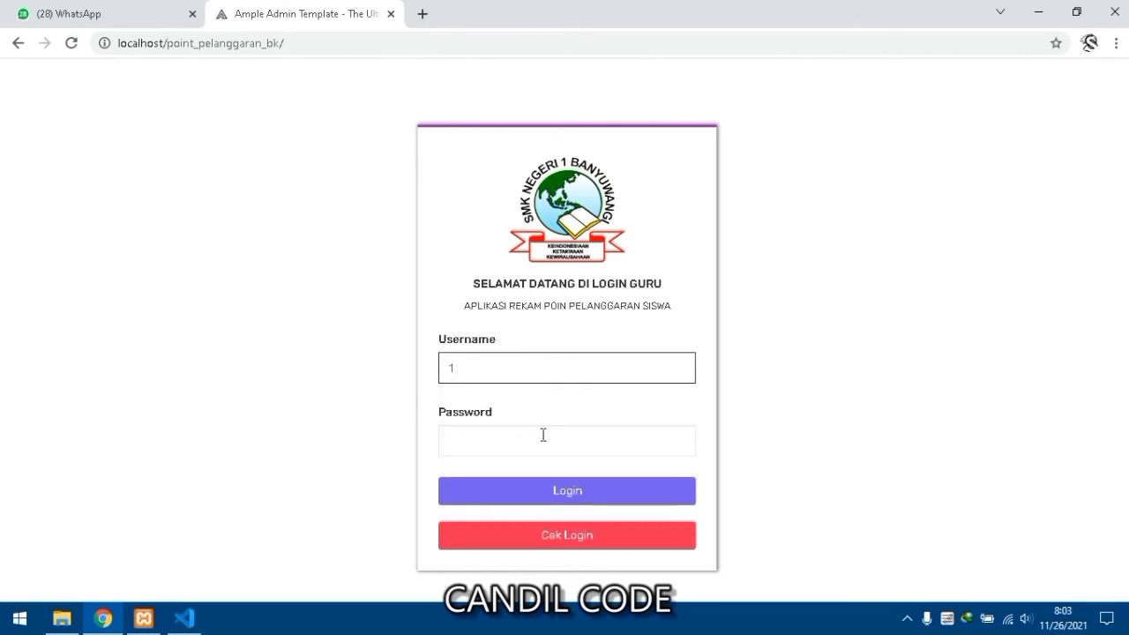
click(544, 437)
text(1)
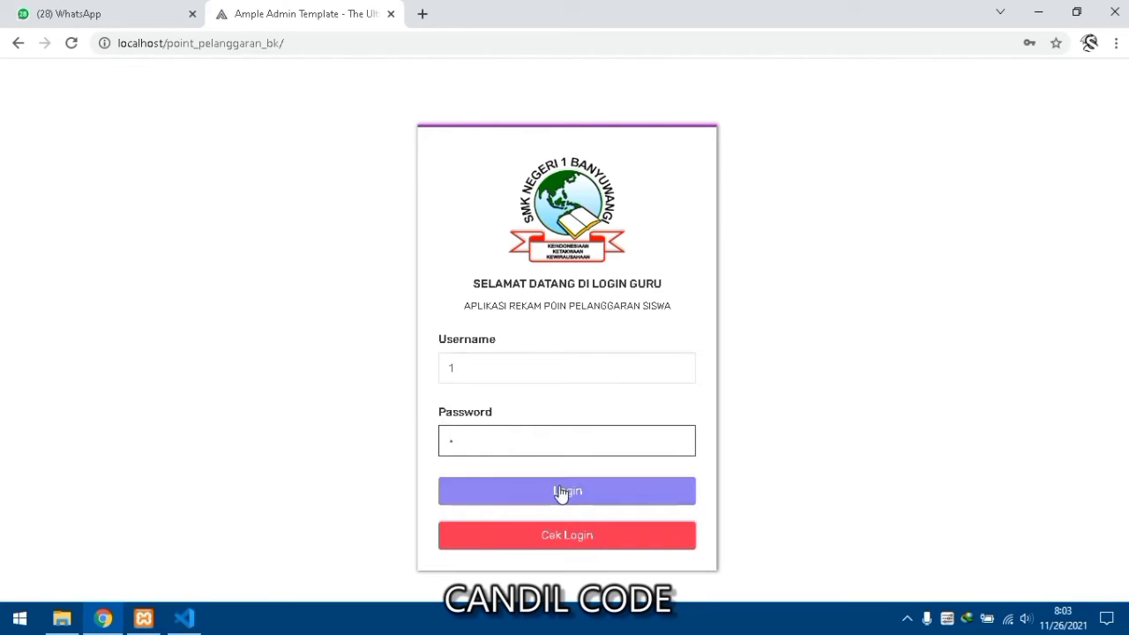
click(560, 494)
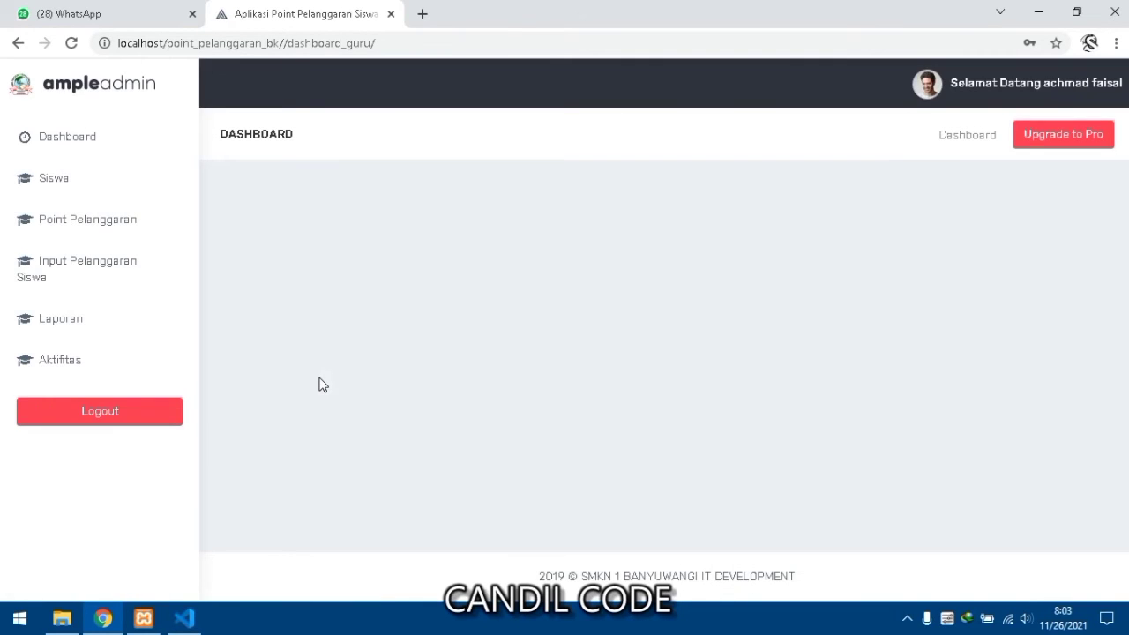
- Browse the Siswa and Point Pelanggaran lists, then open the Input Pelanggaran Siswa form
click(78, 180)
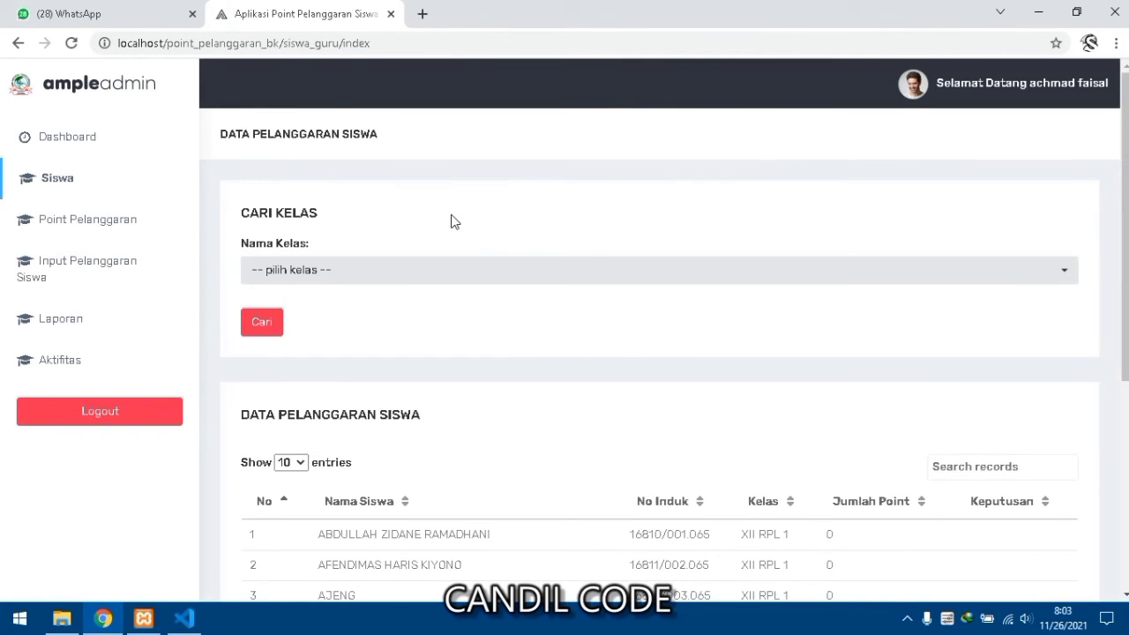
scroll(451, 222, down, 3)
scroll(452, 227, up, 3)
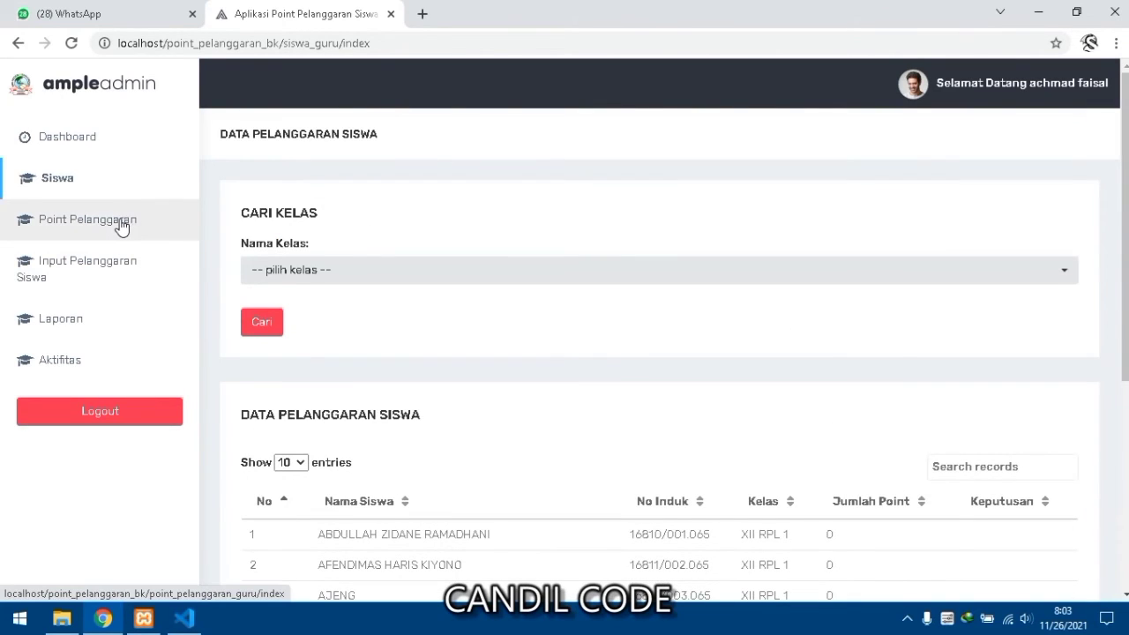
click(121, 225)
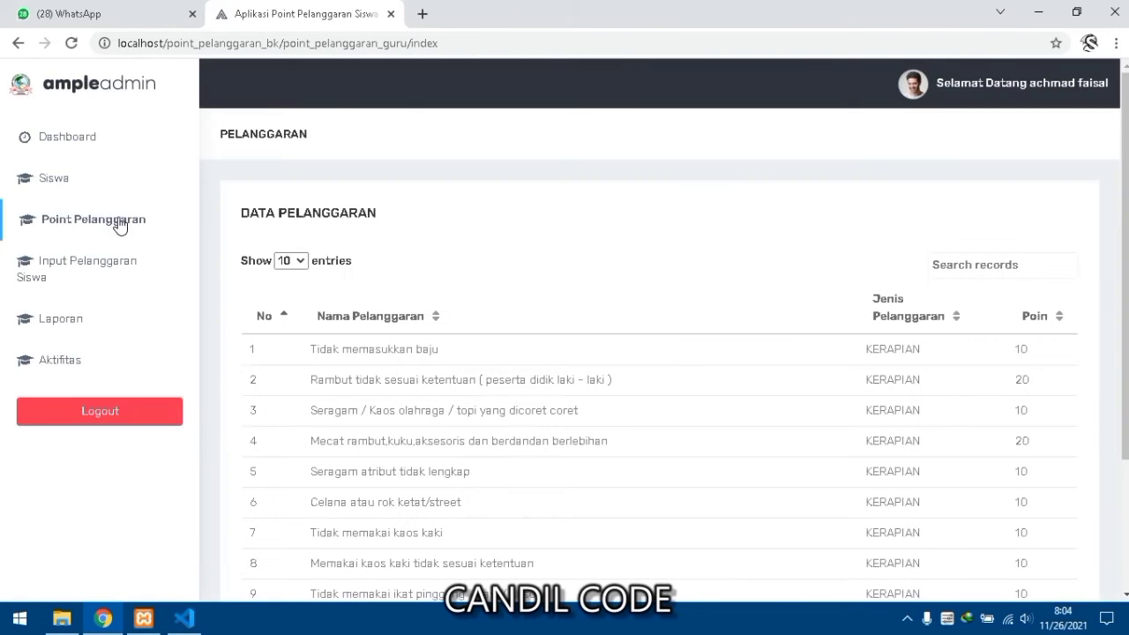
scroll(370, 330, down, 3)
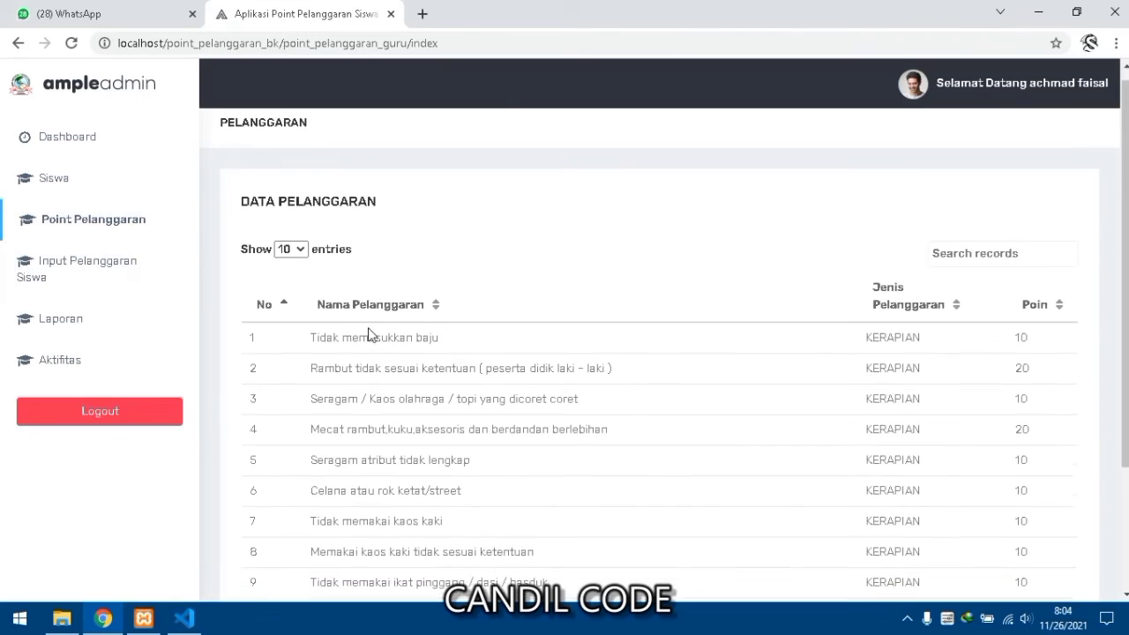
scroll(365, 403, up, 3)
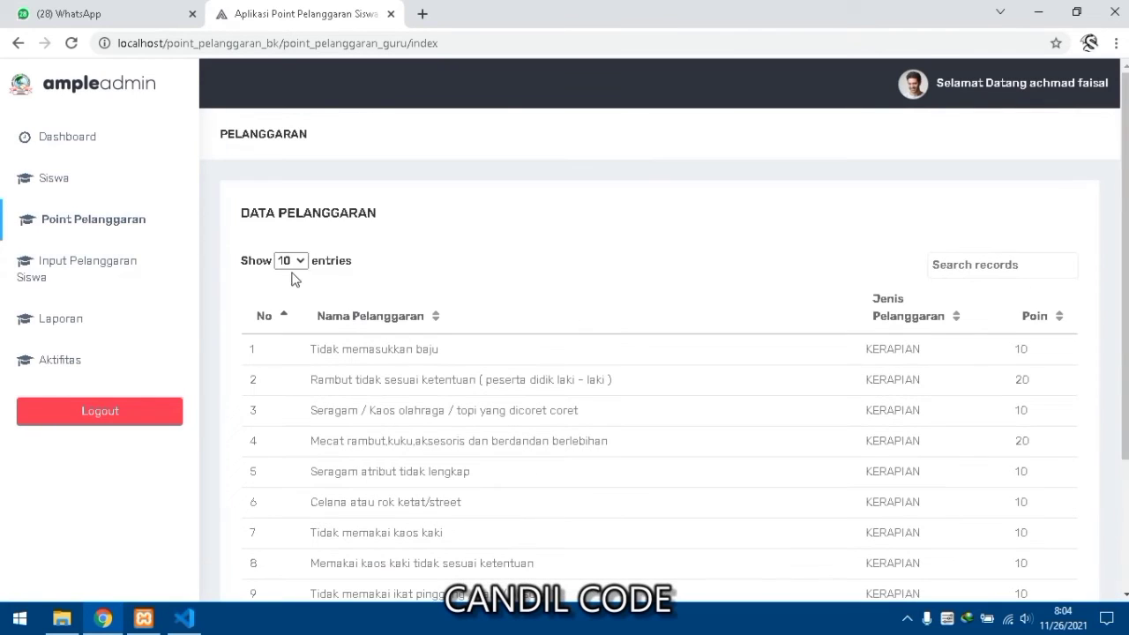
click(137, 269)
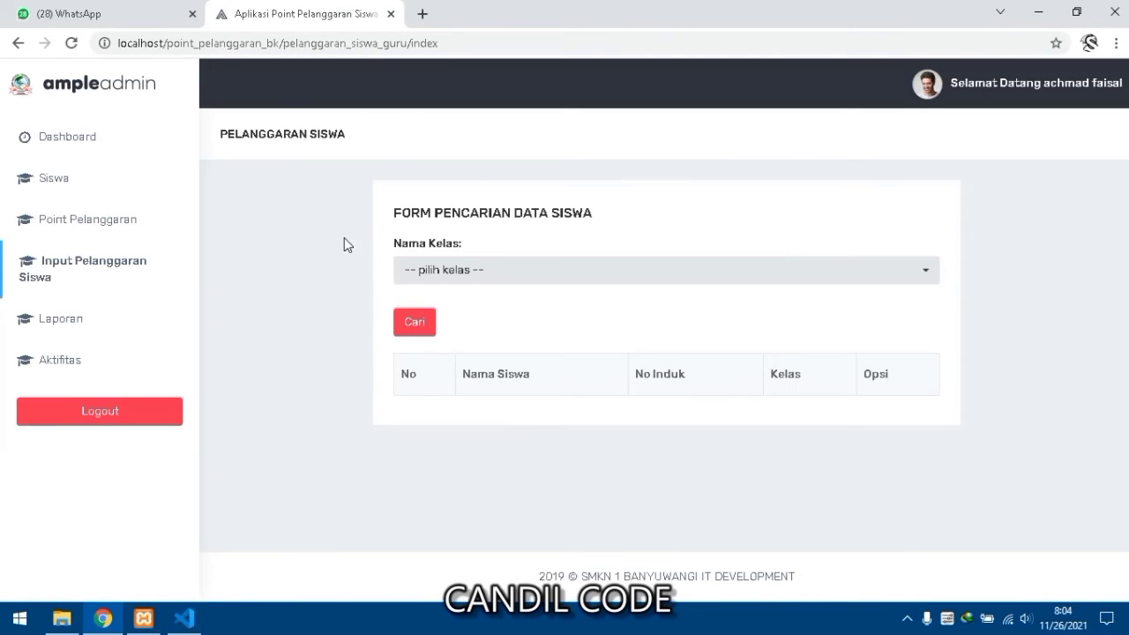
- Search class XII RPL 1 and start recording a violation for the first student
click(555, 279)
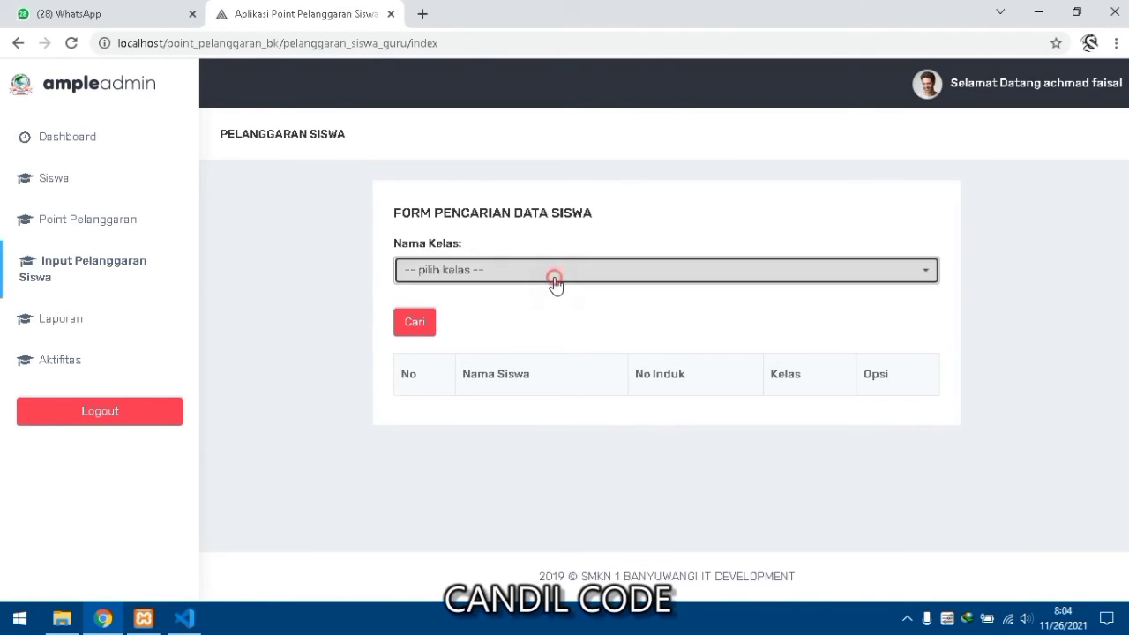
click(468, 379)
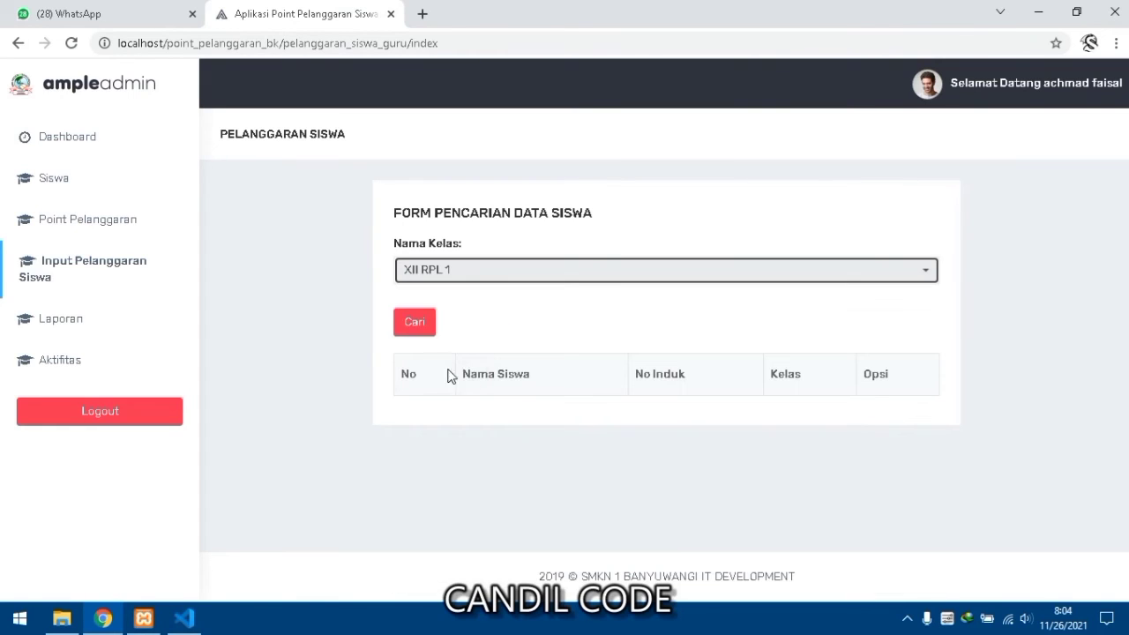
click(422, 327)
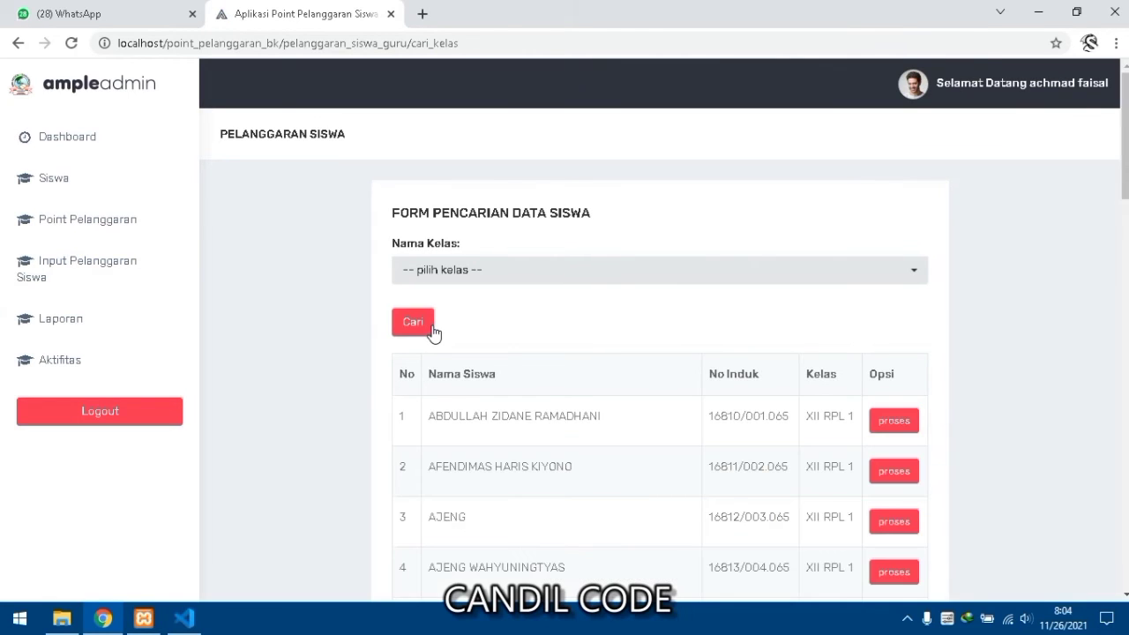
scroll(432, 332, down, 1)
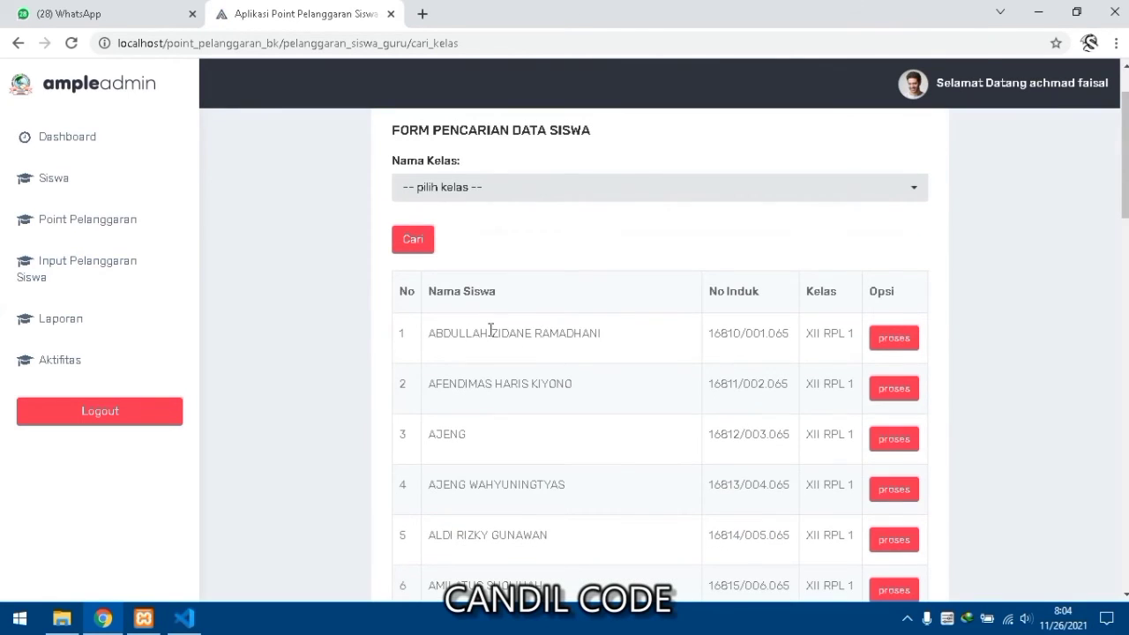
click(880, 341)
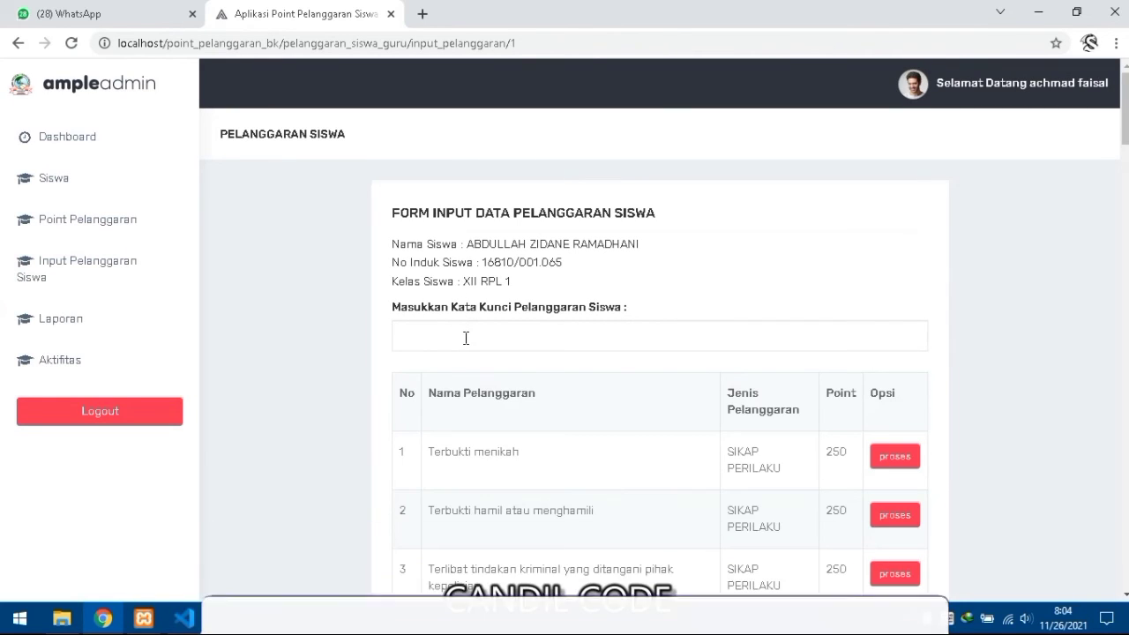
- Record the 250-point Terbukti menikah violation and check the recorded entry
scroll(469, 337, down, 2)
scroll(483, 335, up, 2)
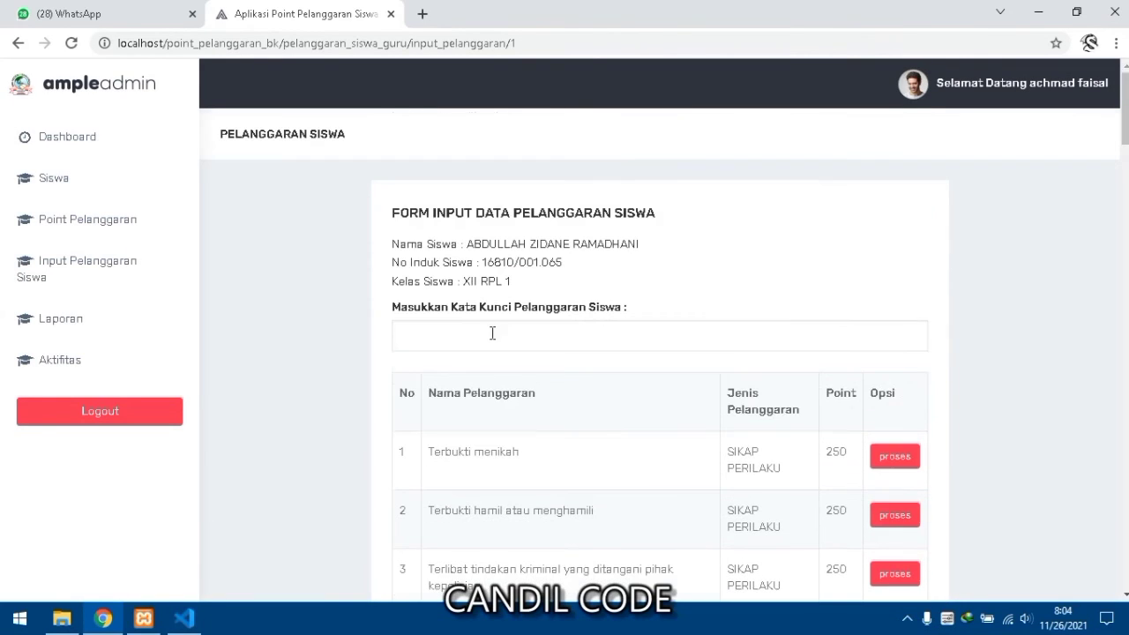
scroll(630, 390, down, 1)
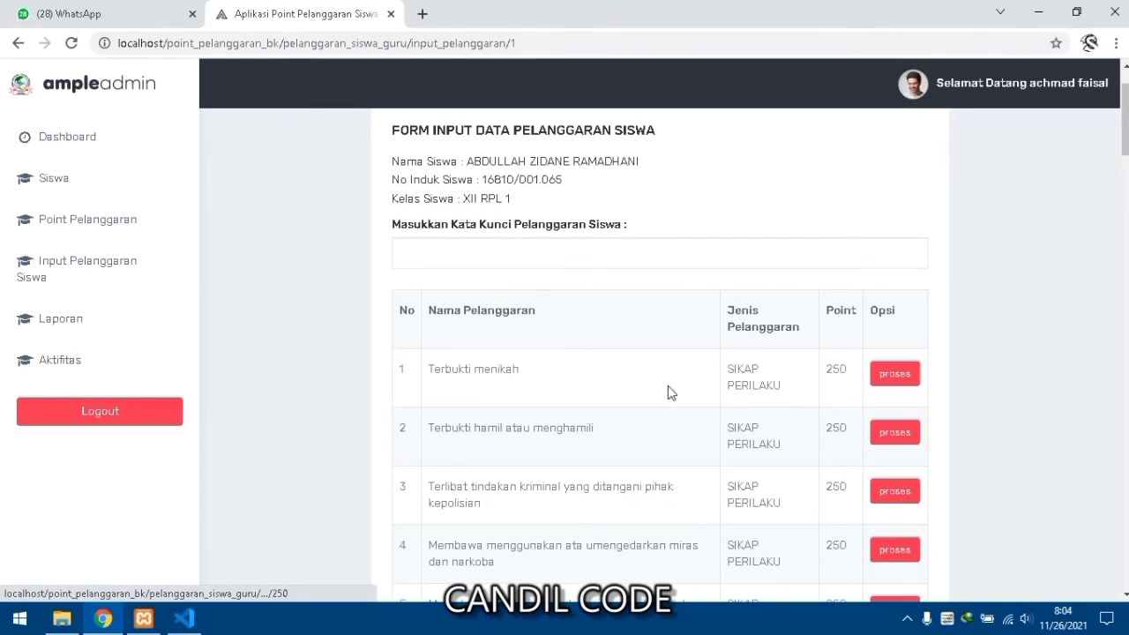
click(537, 363)
drag(512, 372, 427, 370)
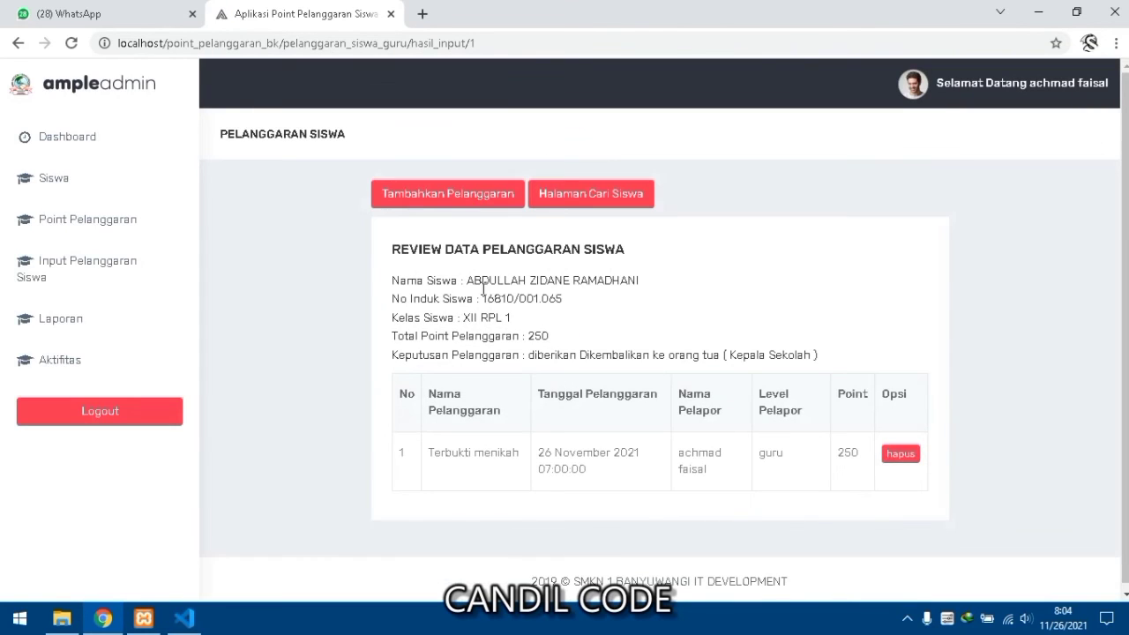
scroll(441, 452, down, 1)
drag(431, 447, 521, 456)
click(617, 468)
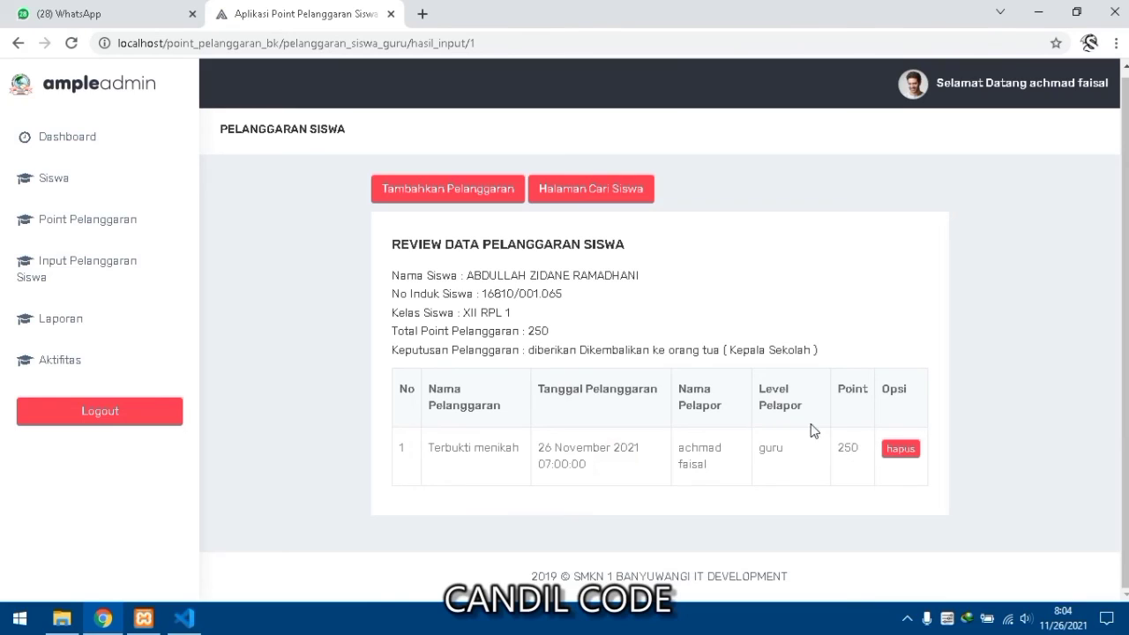
- Check the Laporan top-10 table, then view the Aktifitas Pribadi log showing the 250-point Terbukti menikah entry
click(114, 328)
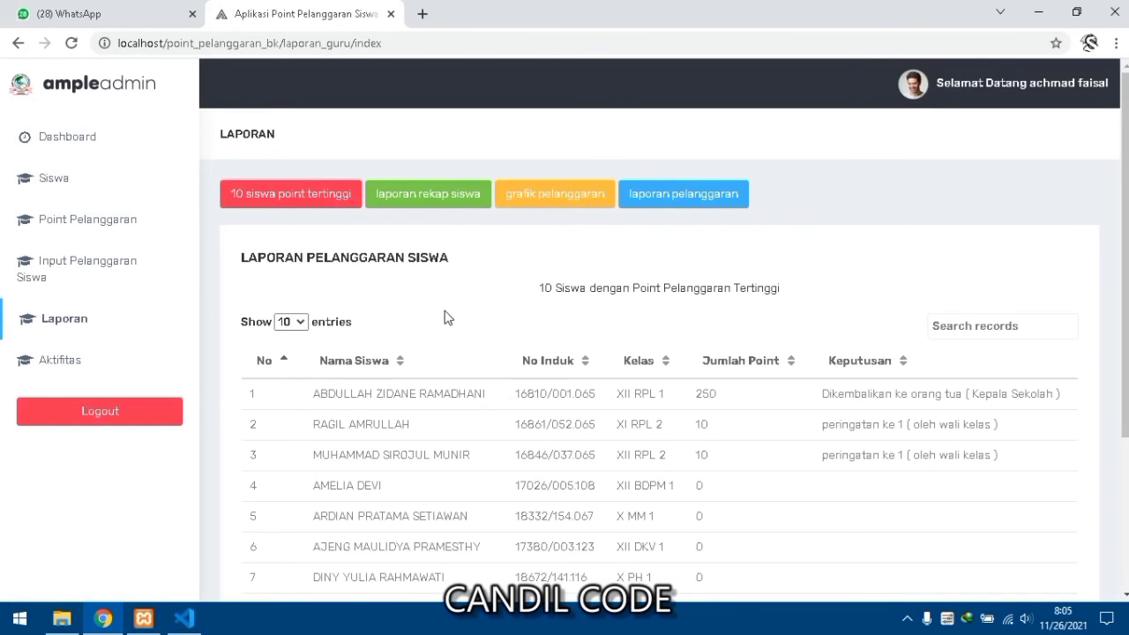
scroll(446, 318, down, 1)
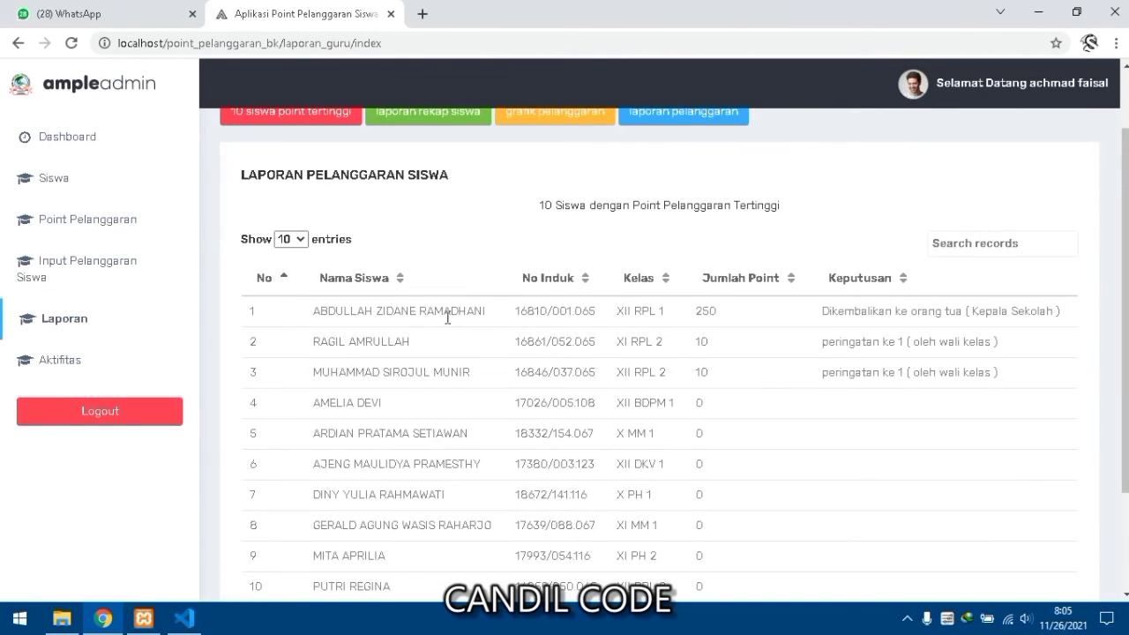
scroll(448, 318, up, 1)
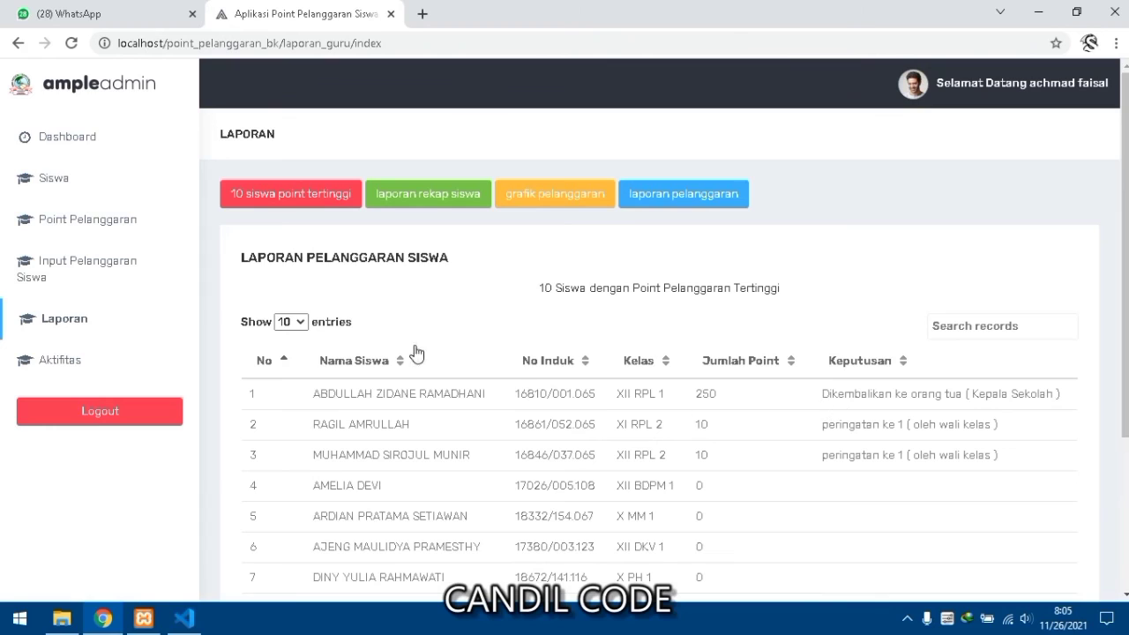
click(78, 362)
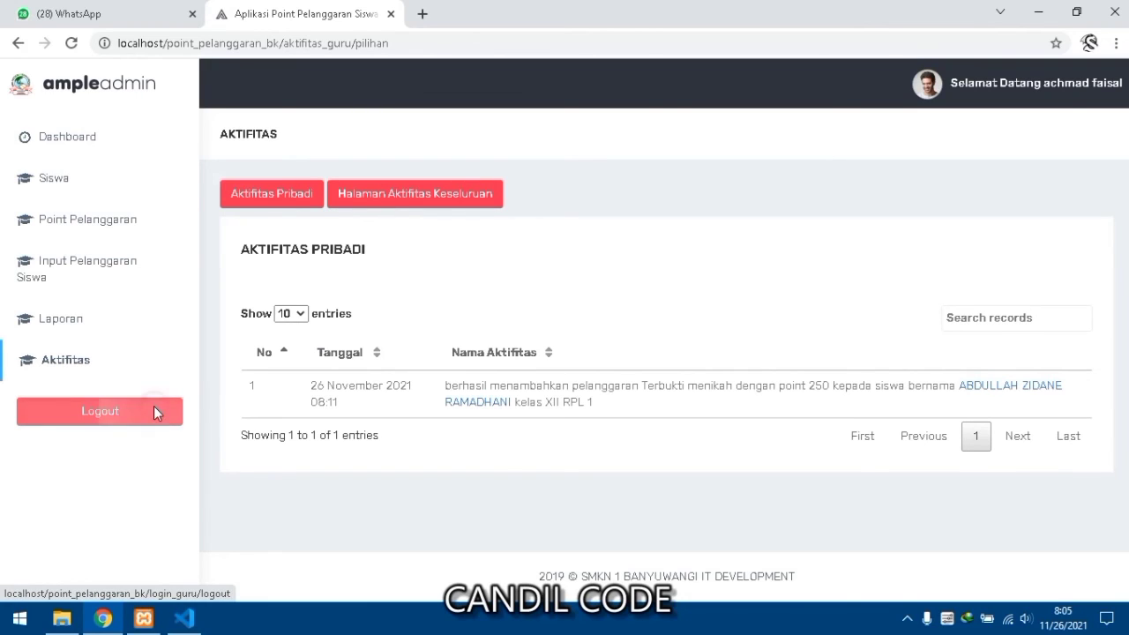
- Log out of the teacher account to the empty LOGIN GURU page and dismiss the context menu
click(155, 411)
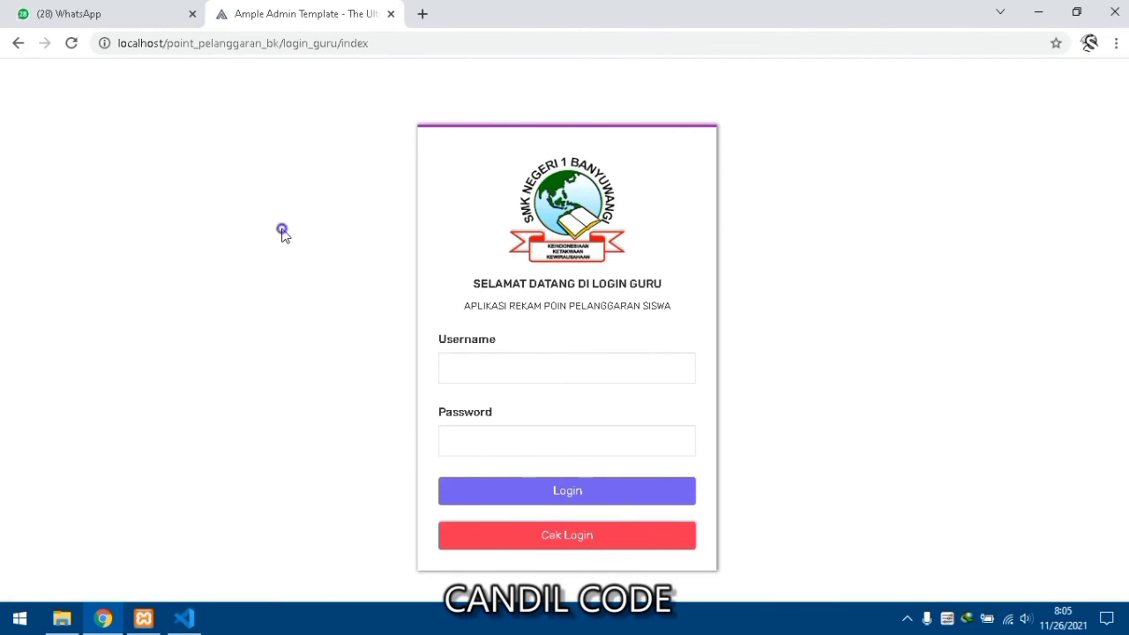
right_click(282, 234)
click(282, 233)
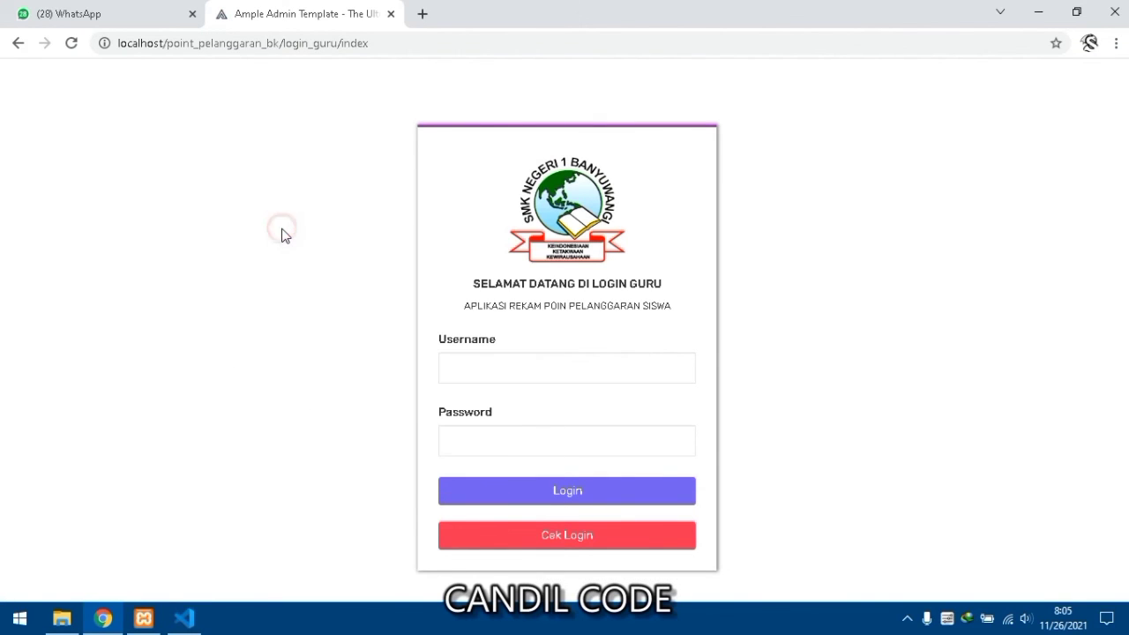